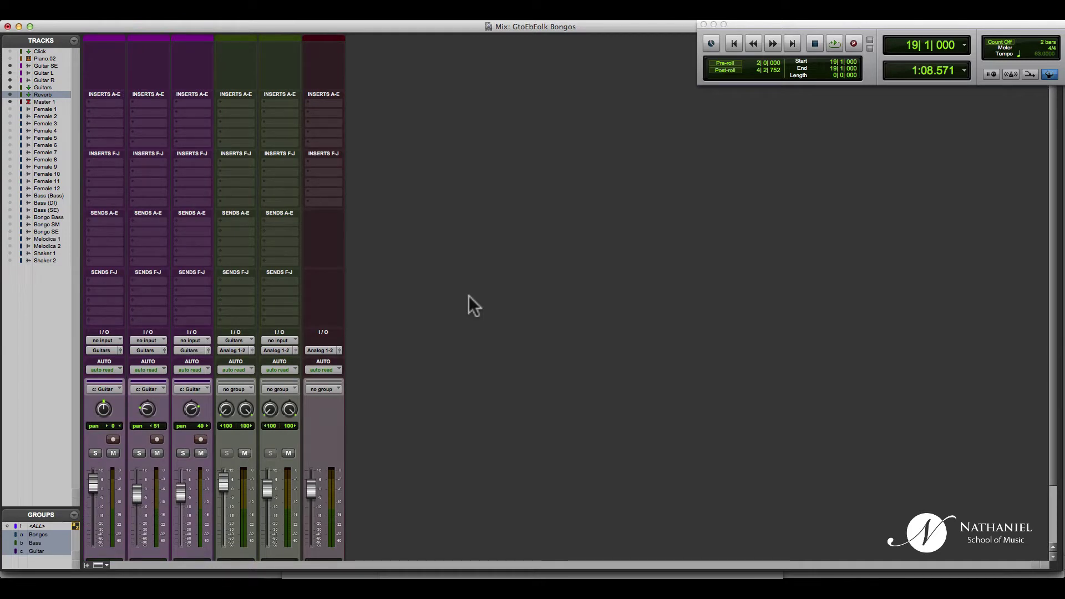
Step: Play the session, solo the three guitar tracks, and raise the Guitars aux fader to +6.4
scroll(469, 295, "down", 3)
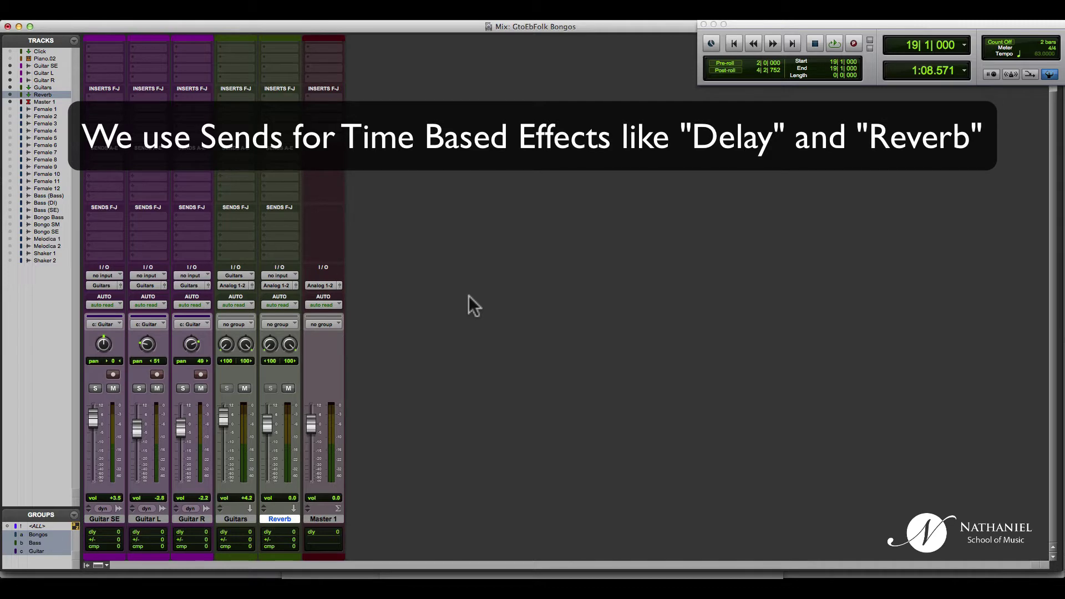
scroll(468, 305, "up", 3)
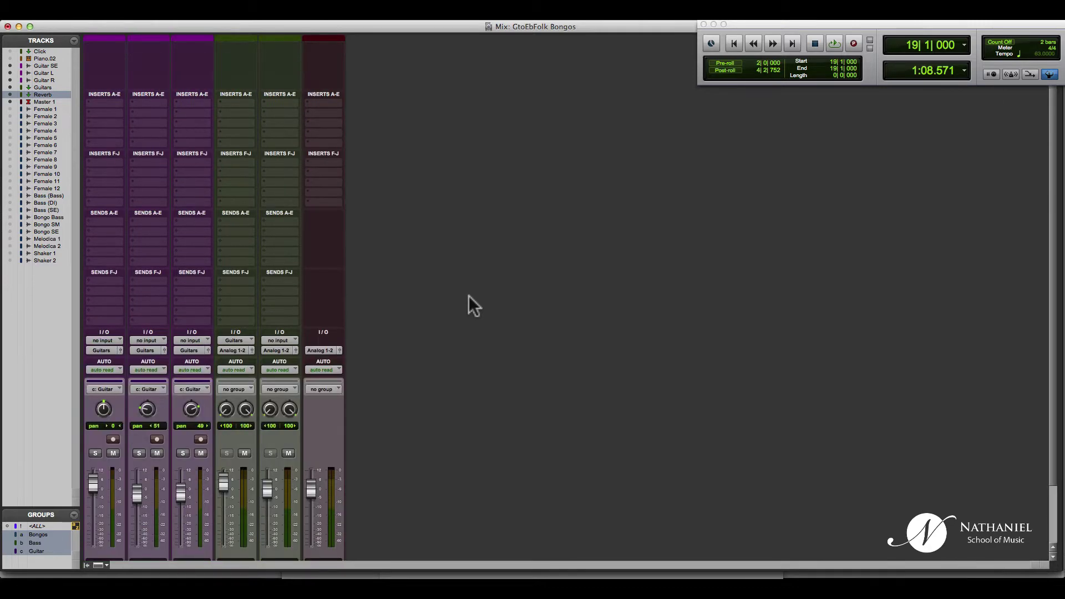
scroll(468, 296, "down", 3)
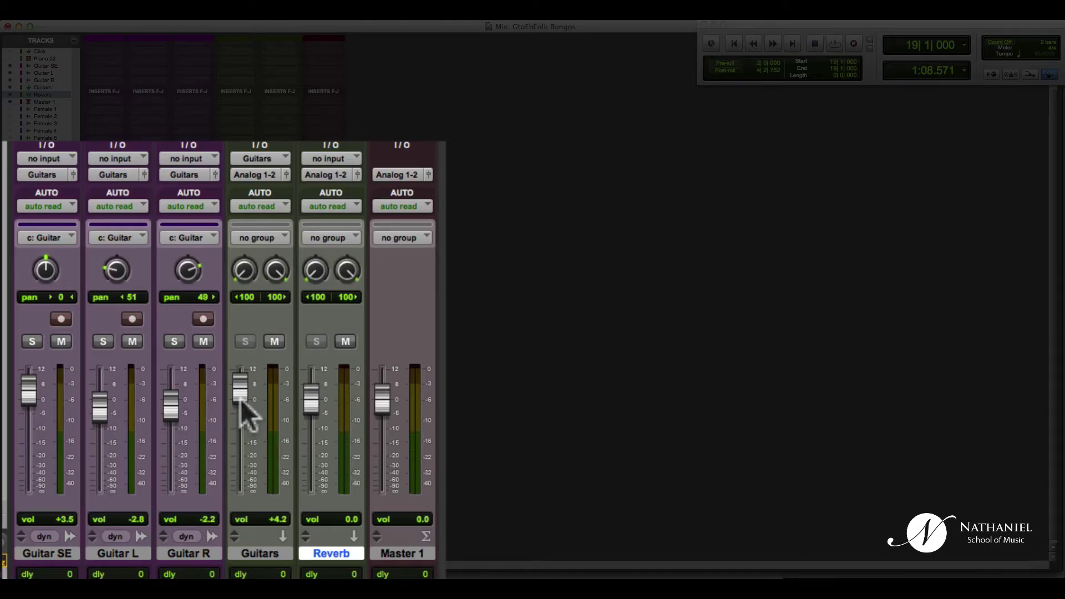
key("space")
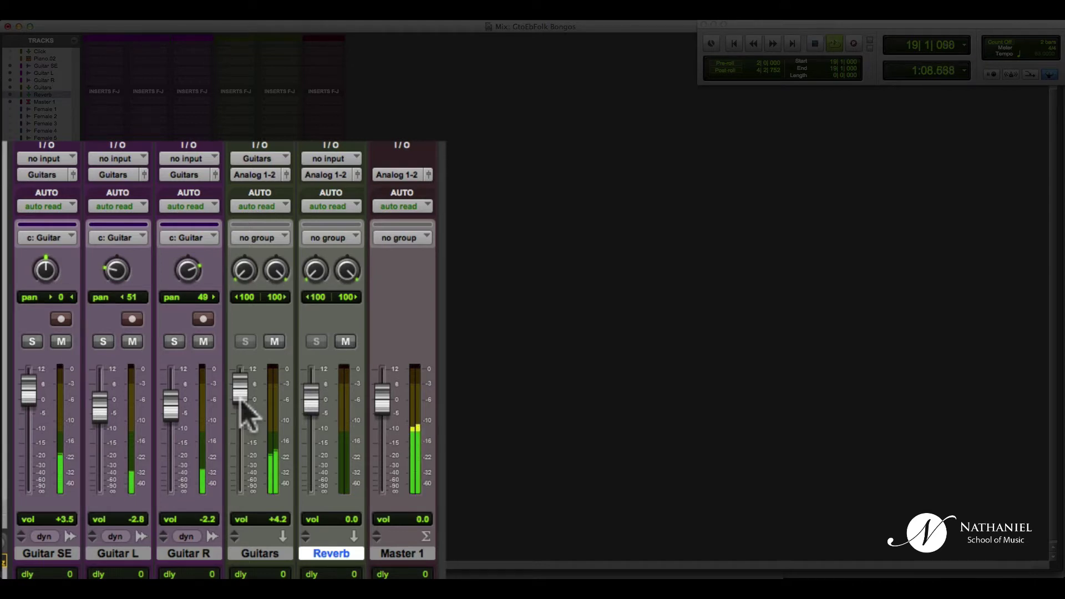
left_click(102, 342)
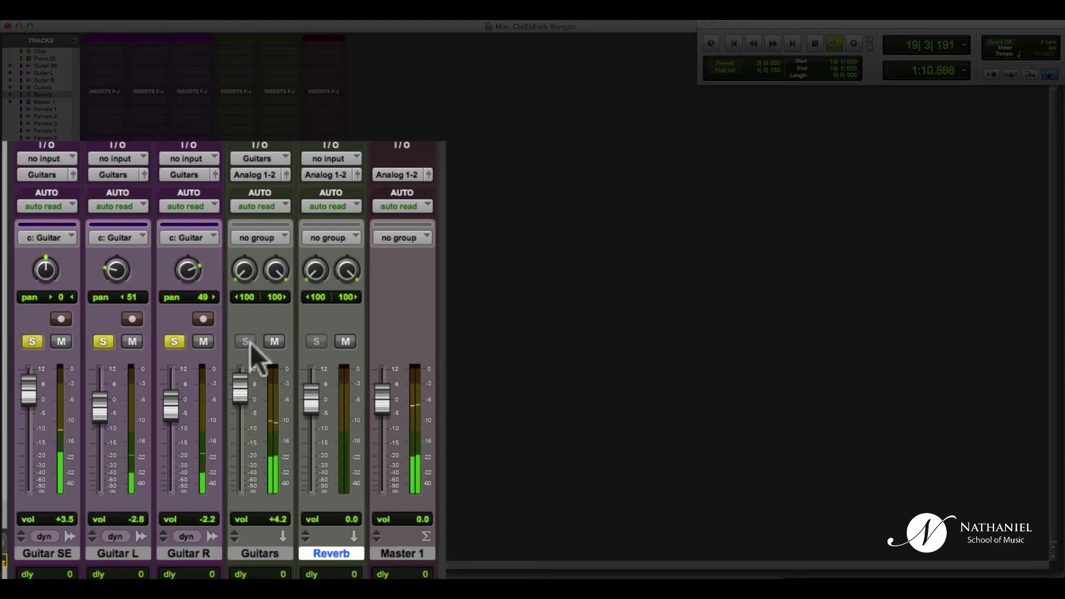
mouse_move(242, 379)
left_mouse_down()
mouse_move(271, 385)
mouse_move(235, 378)
left_mouse_up()
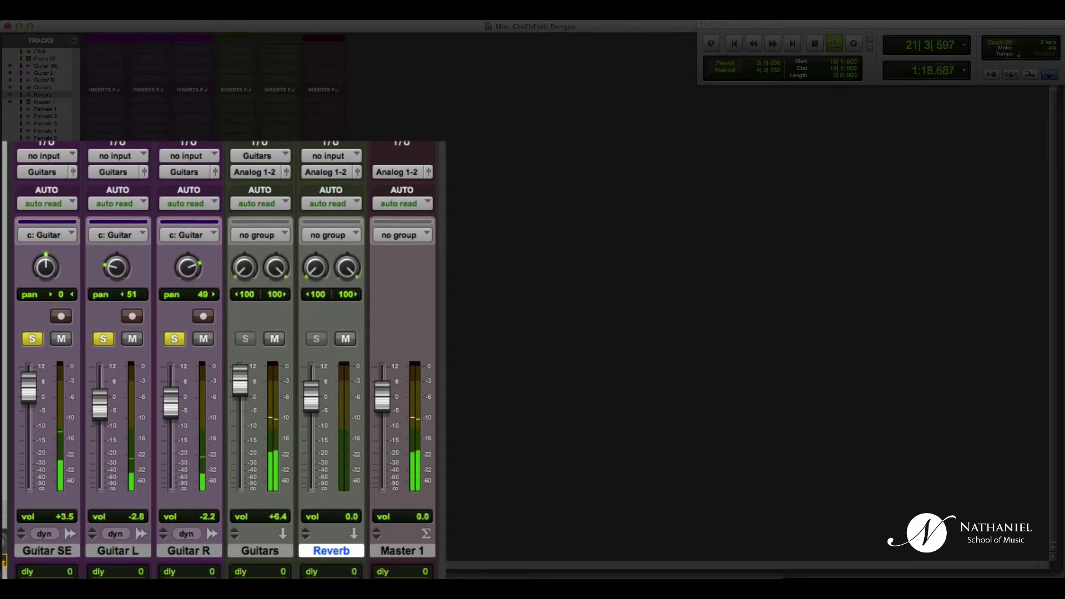
Step: Stop playback and select the guitar tracks from Guitar SE through Guitar R
key("space")
left_click(42, 552)
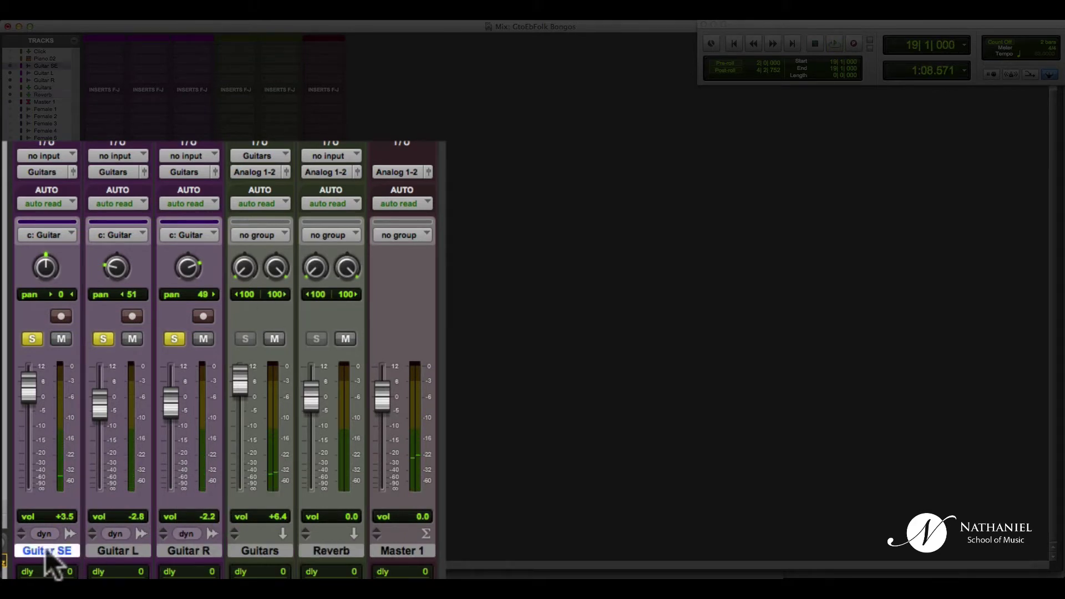
left_click(217, 552)
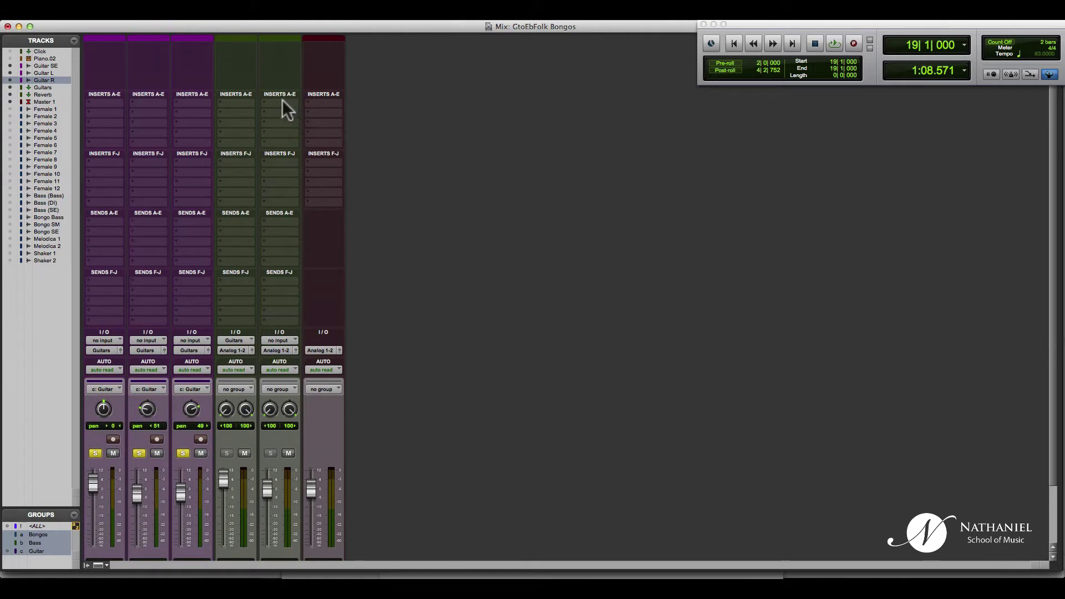
Step: Insert ValhallaRoom (stereo) on the Reverb aux's first insert, leaving its Mix at 100%
left_click(281, 105)
mouse_move(342, 149)
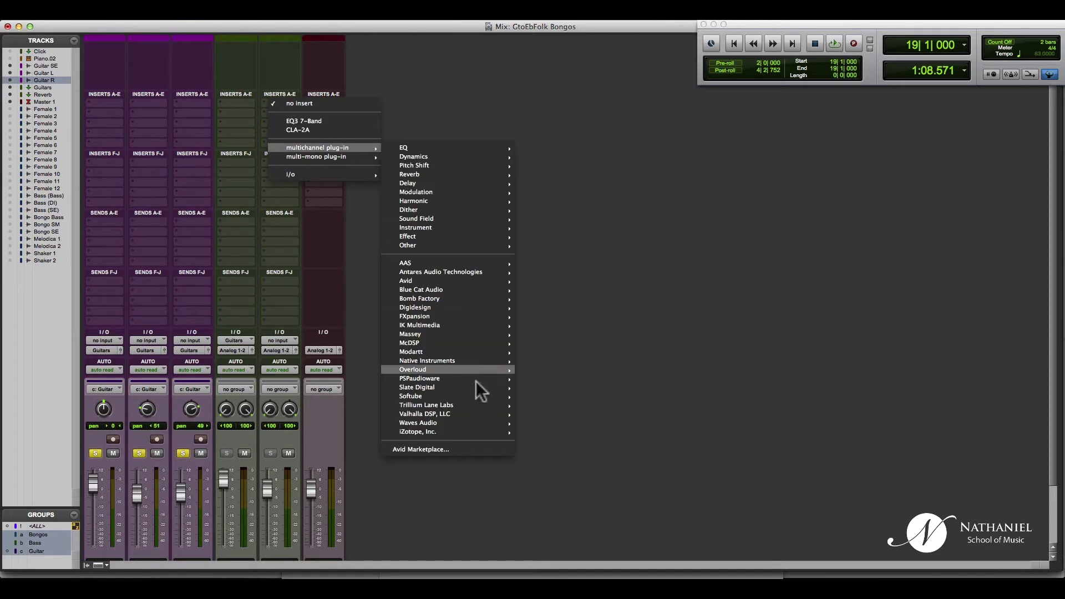
mouse_move(465, 415)
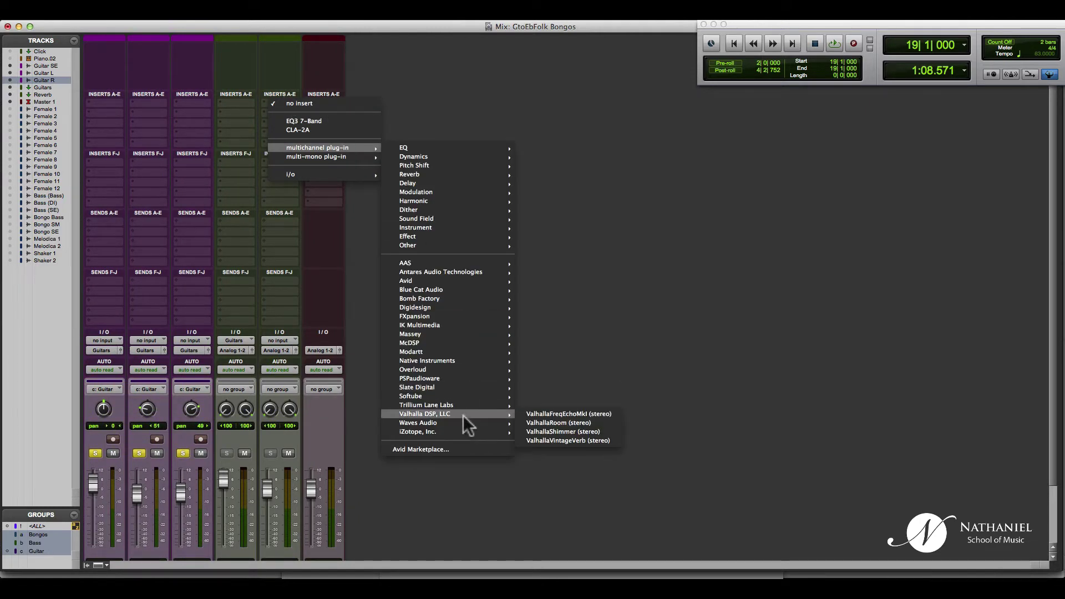
left_click(555, 424)
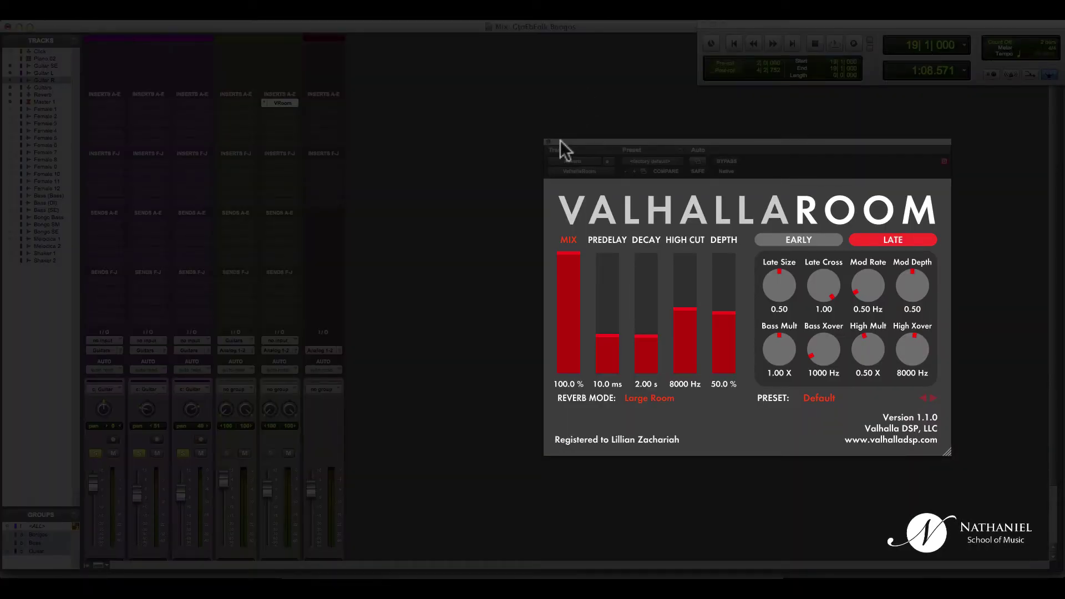
left_click_drag(574, 147, 641, 119)
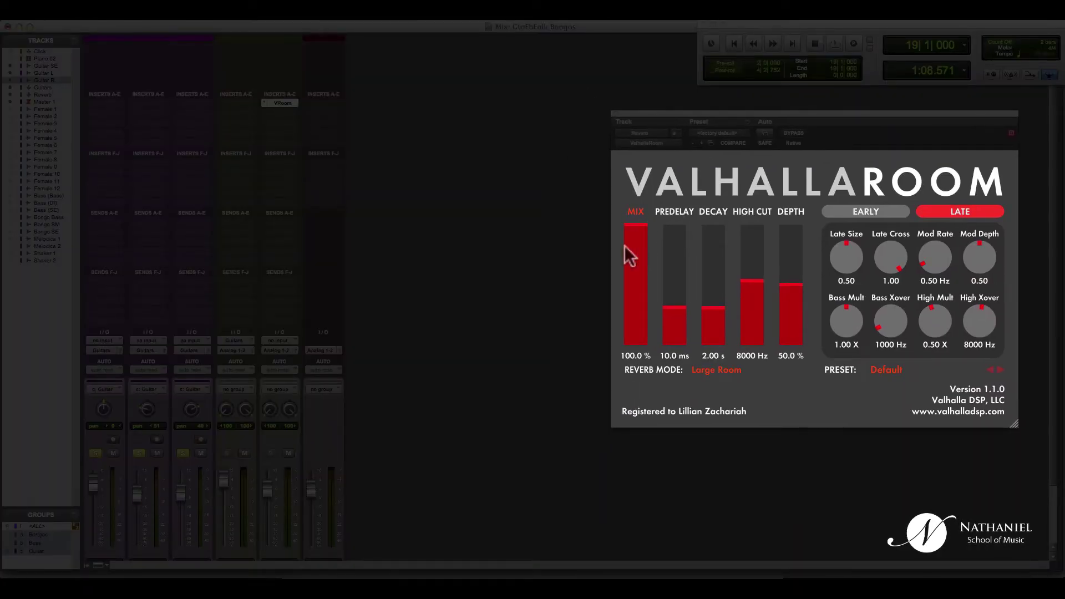
mouse_move(635, 238)
left_mouse_down()
mouse_move(637, 273)
mouse_move(640, 221)
left_mouse_up()
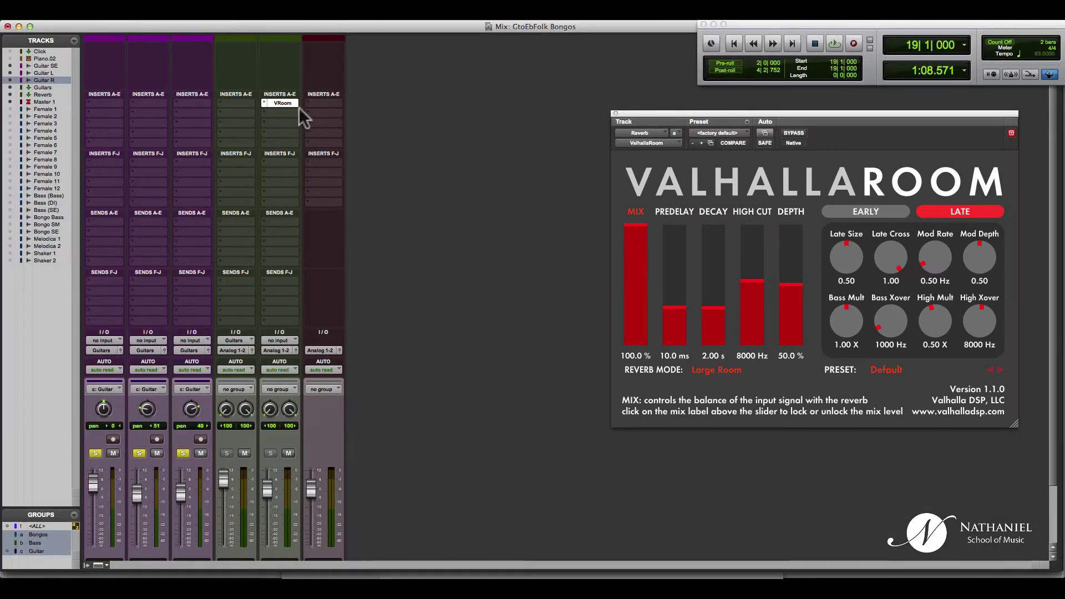
scroll(292, 136, "down", 3)
scroll(278, 187, "up", 3)
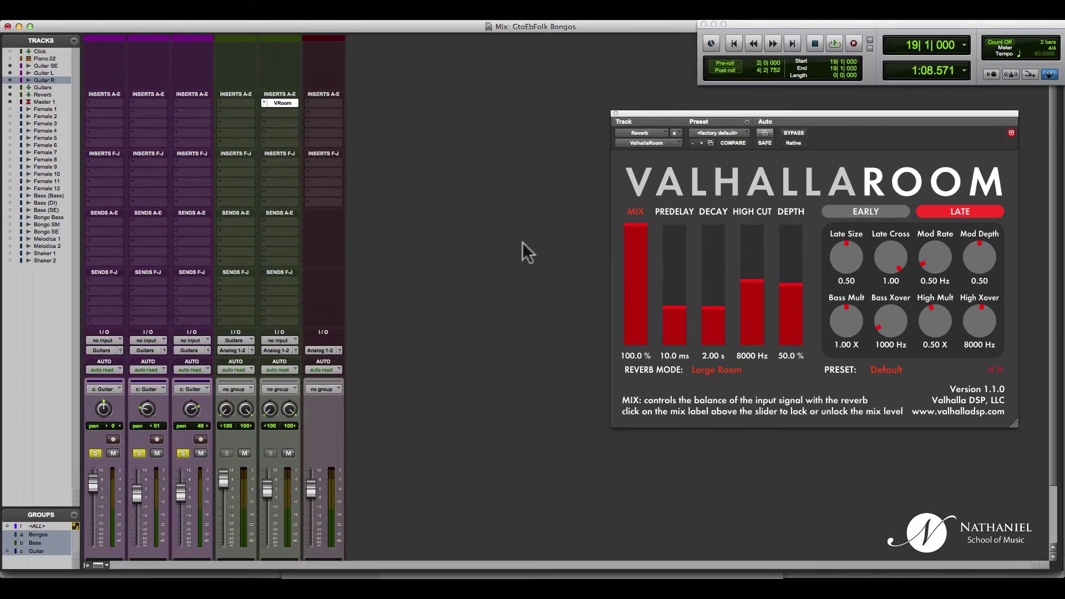
scroll(221, 200, "down", 3)
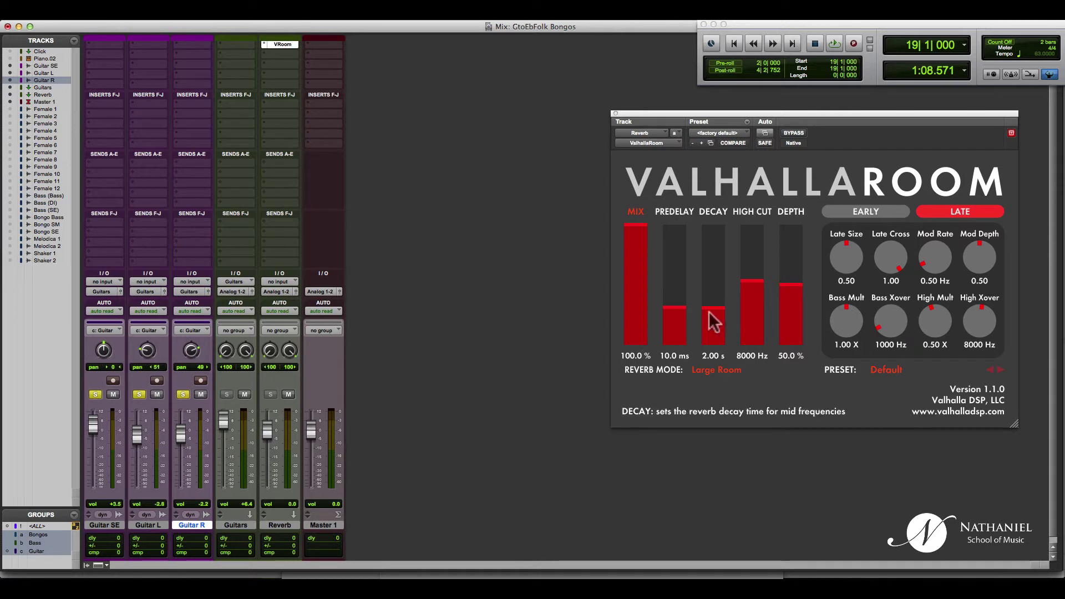
left_click_drag(637, 246, 641, 219)
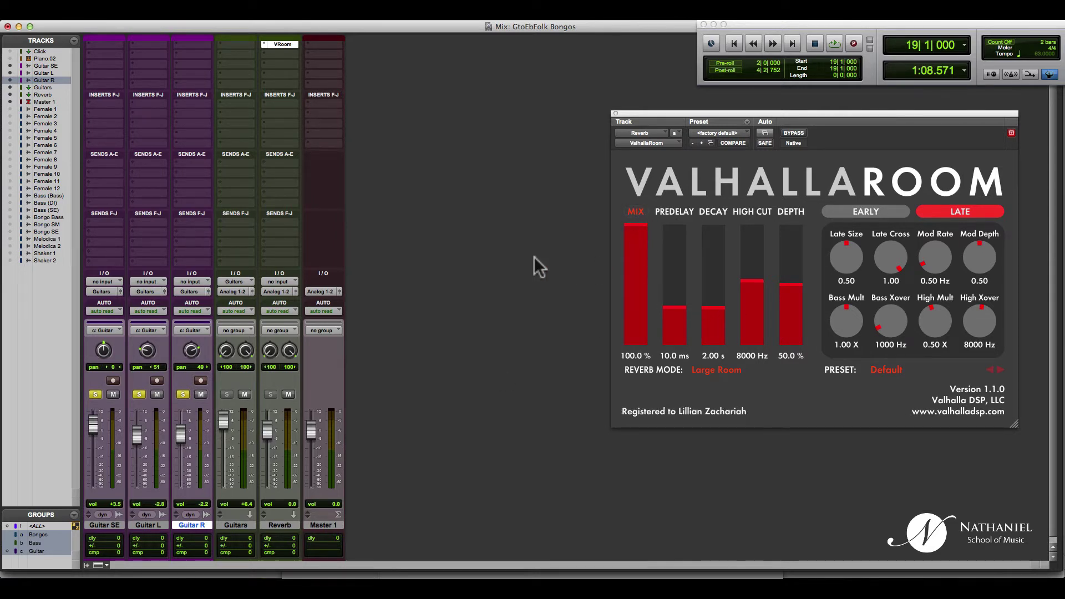
scroll(451, 253, "up", 2)
scroll(452, 253, "up", 1)
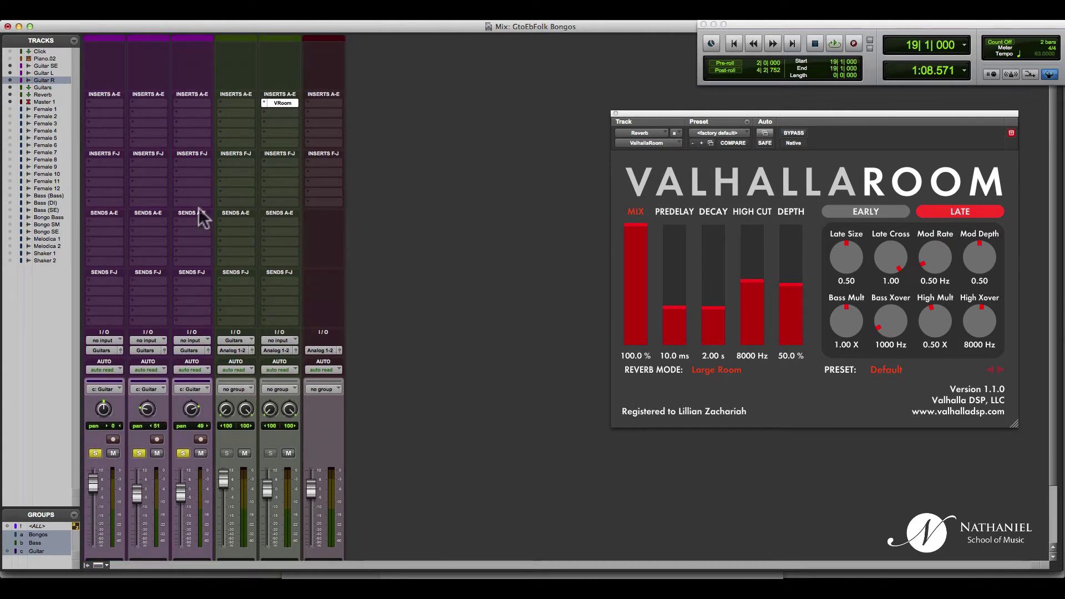
scroll(202, 214, "down", 1)
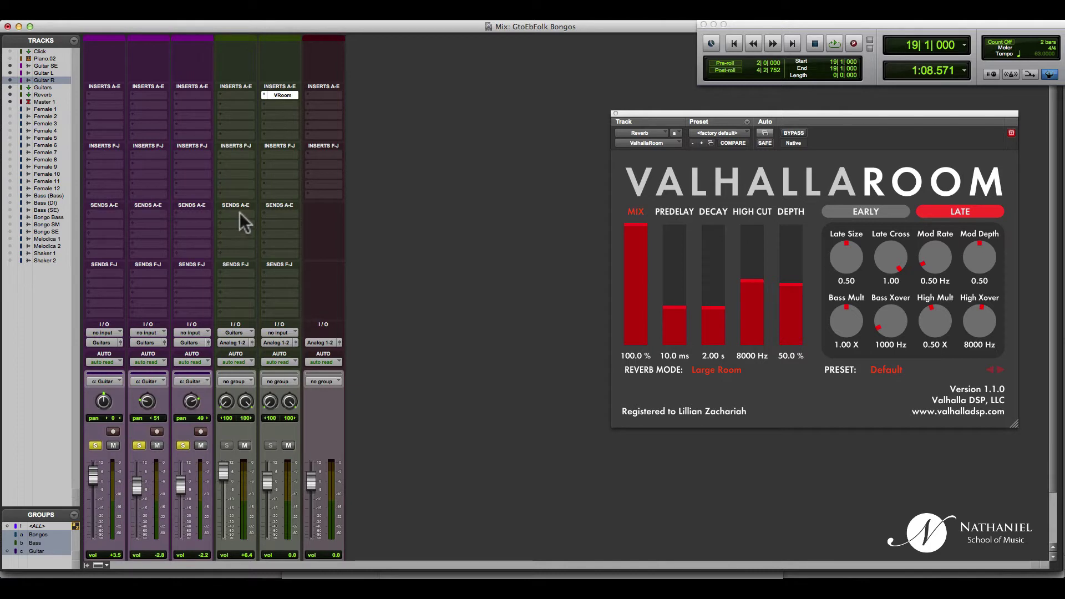
Step: Route the Guitars aux's first send to Bus 3-4
scroll(228, 440, "down", 3)
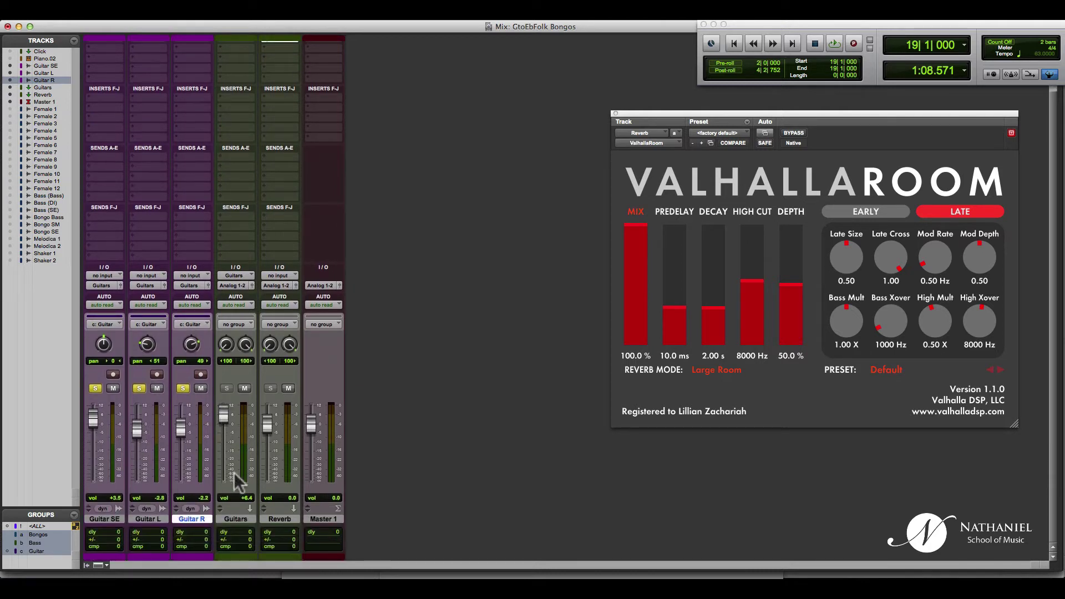
left_click(236, 518)
left_click(279, 518)
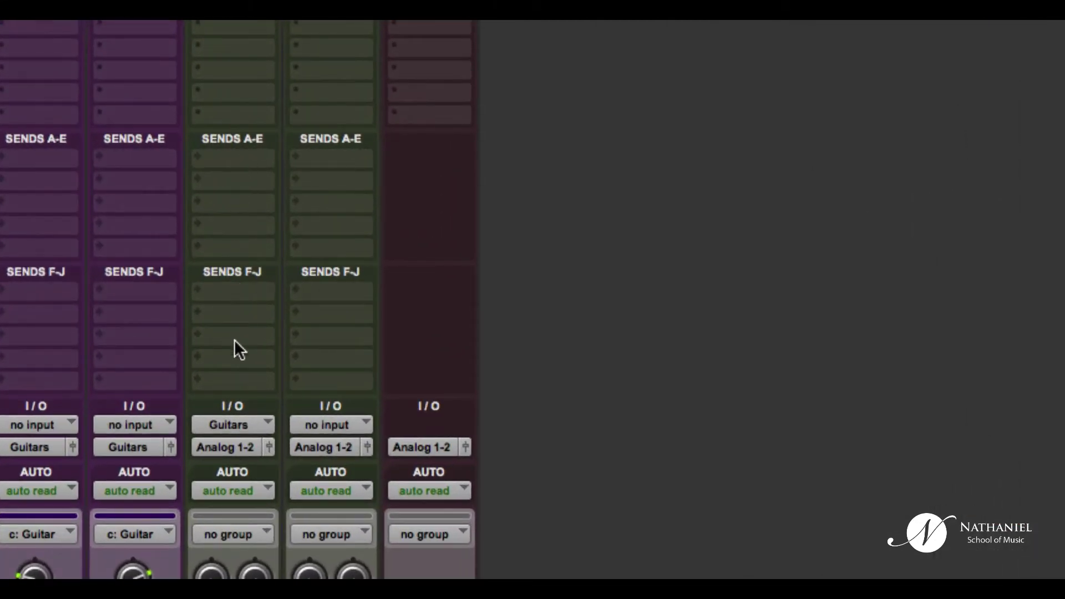
left_click(241, 159)
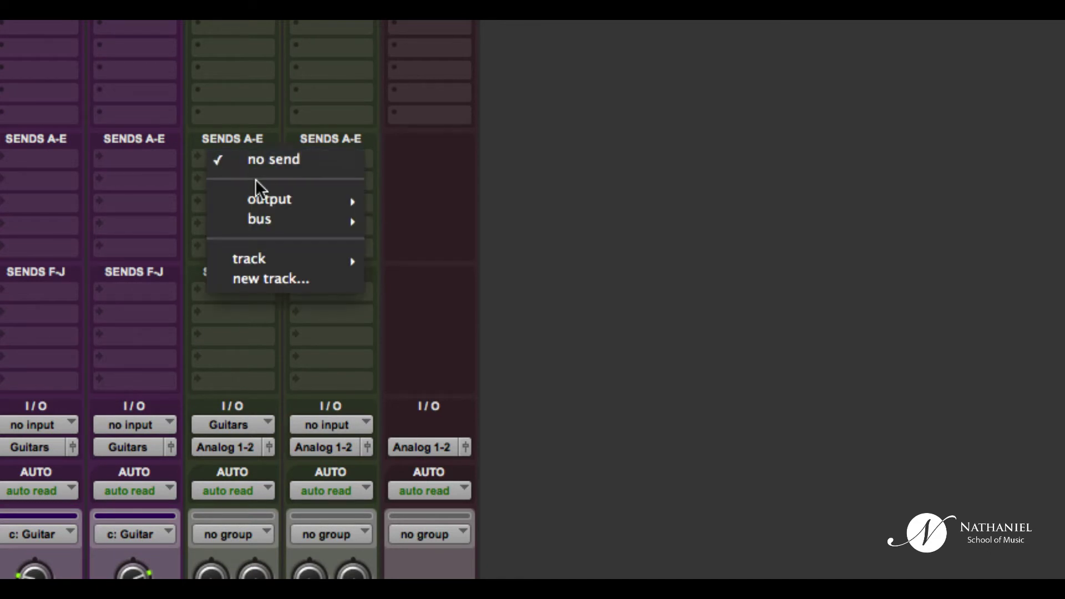
mouse_move(259, 221)
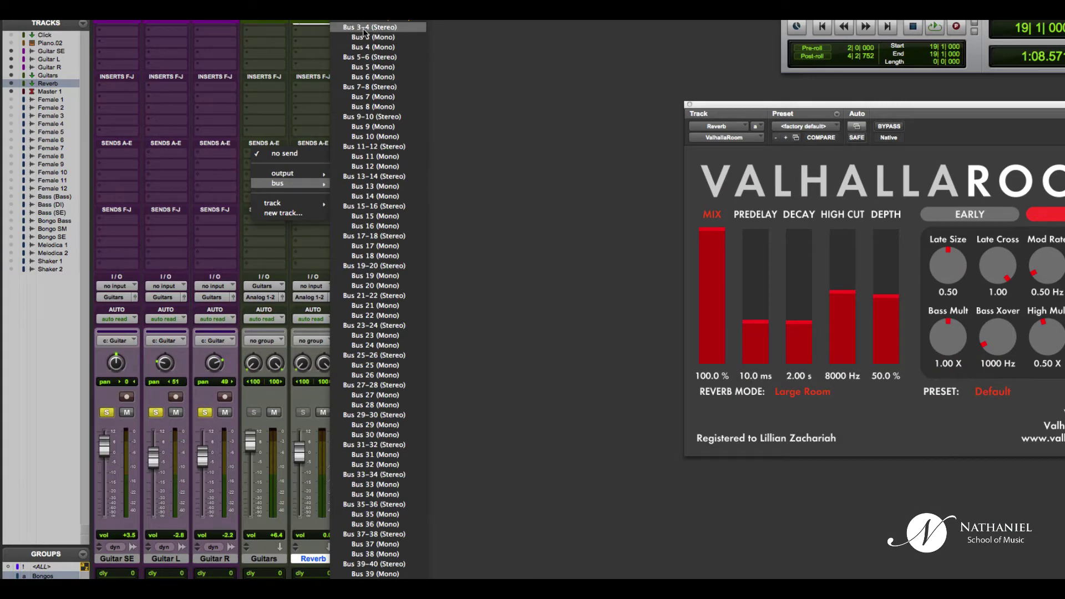
left_click(364, 28)
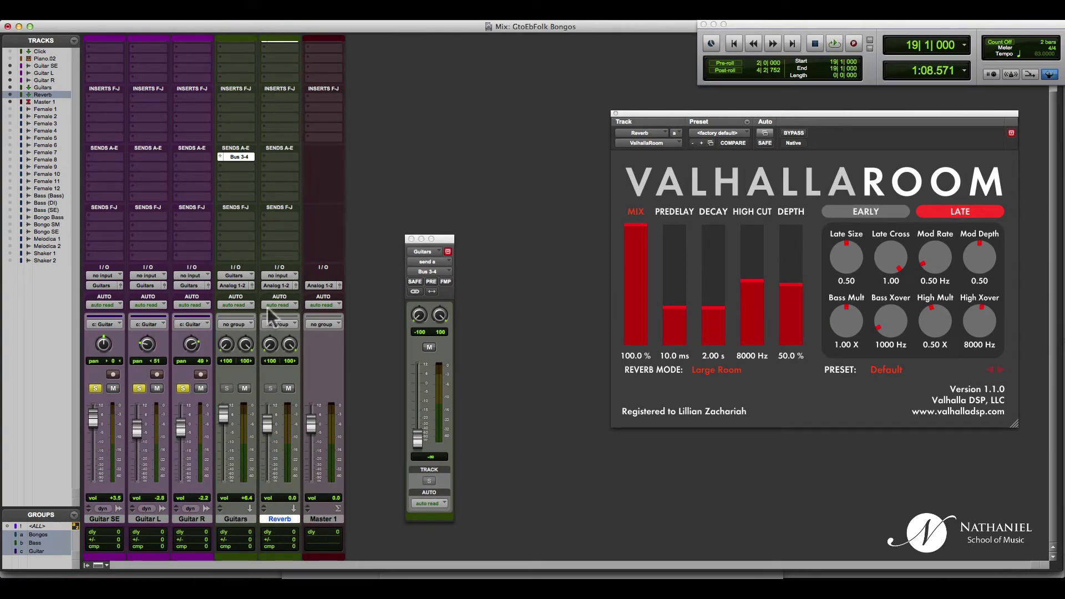
Step: Feed the Reverb aux input from Bus 3-4 and lower the Guitars fader to +0.7
left_click(284, 275)
mouse_move(301, 302)
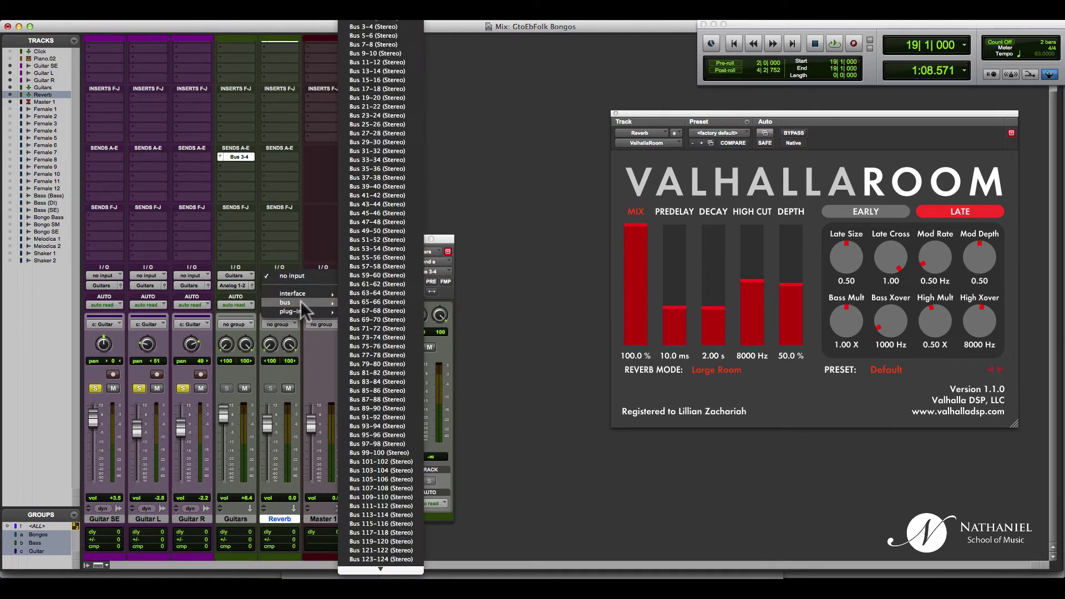
left_click(392, 27)
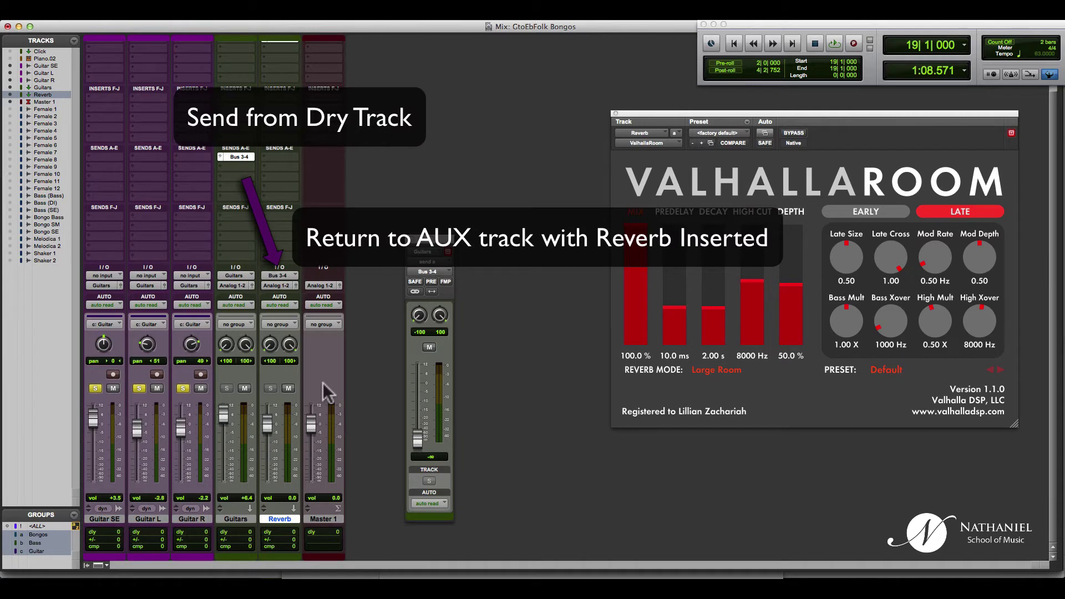
left_click_drag(224, 414, 227, 430)
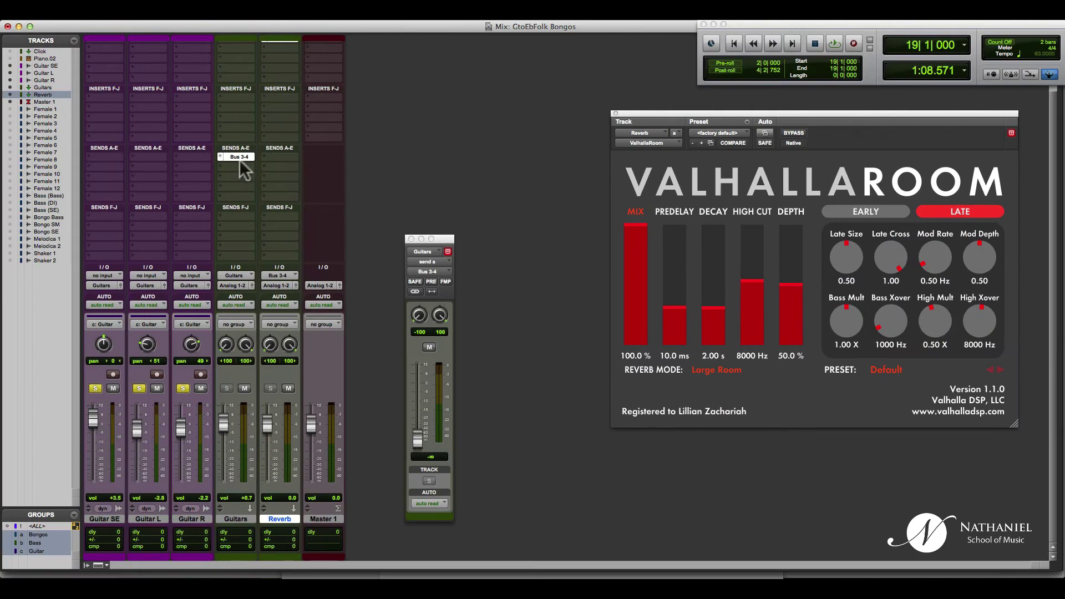
Step: Bring the Guitars Bus 3-4 send up from silence to -2.2 dB, leaving it unmuted
left_click(241, 157)
left_click(244, 156)
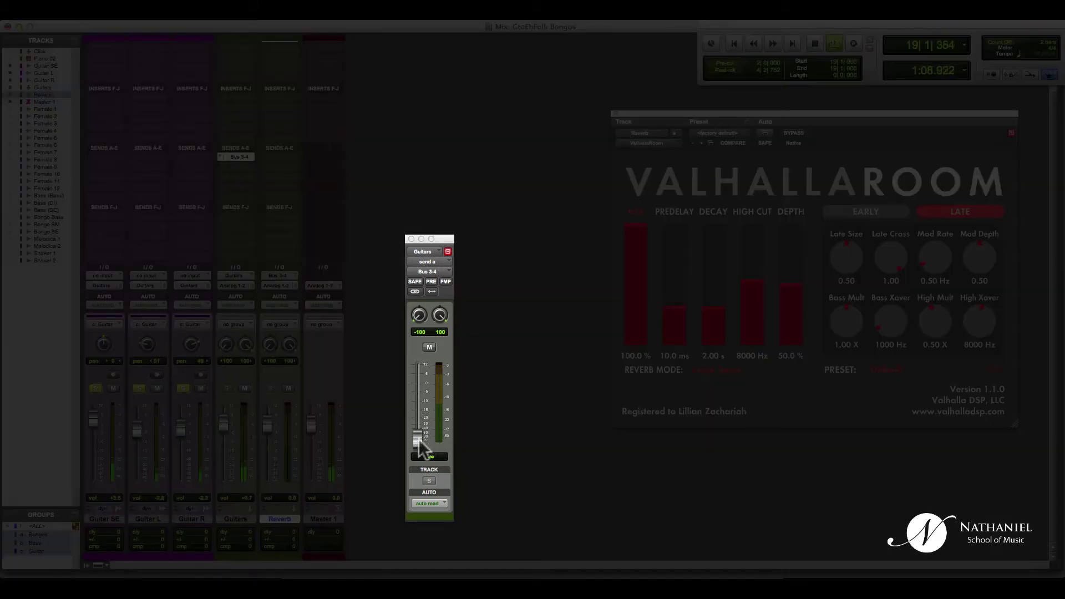
left_click_drag(419, 442, 422, 386)
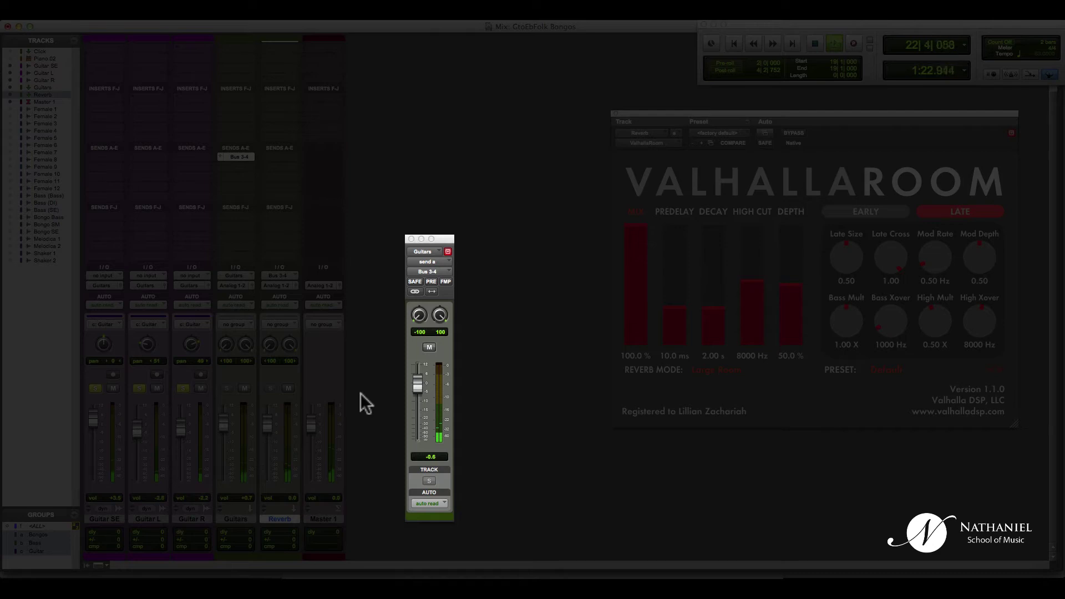
left_click(428, 347)
left_click(429, 346)
left_click_drag(416, 380, 386, 383)
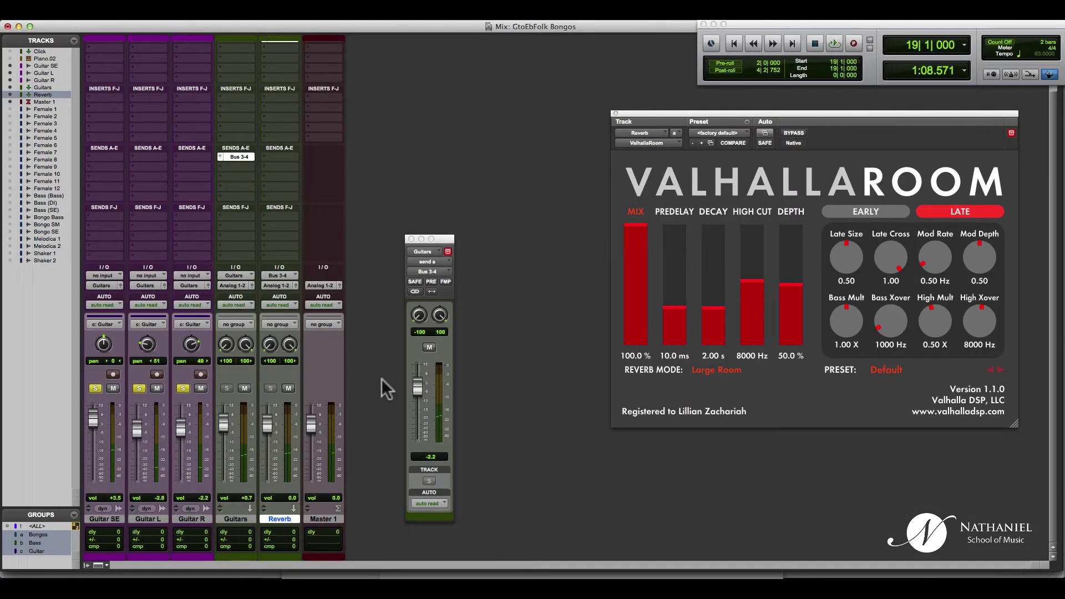
Step: Ride the Guitars fader during a playback pass and leave it at +1.0
scroll(290, 211, "up", 3)
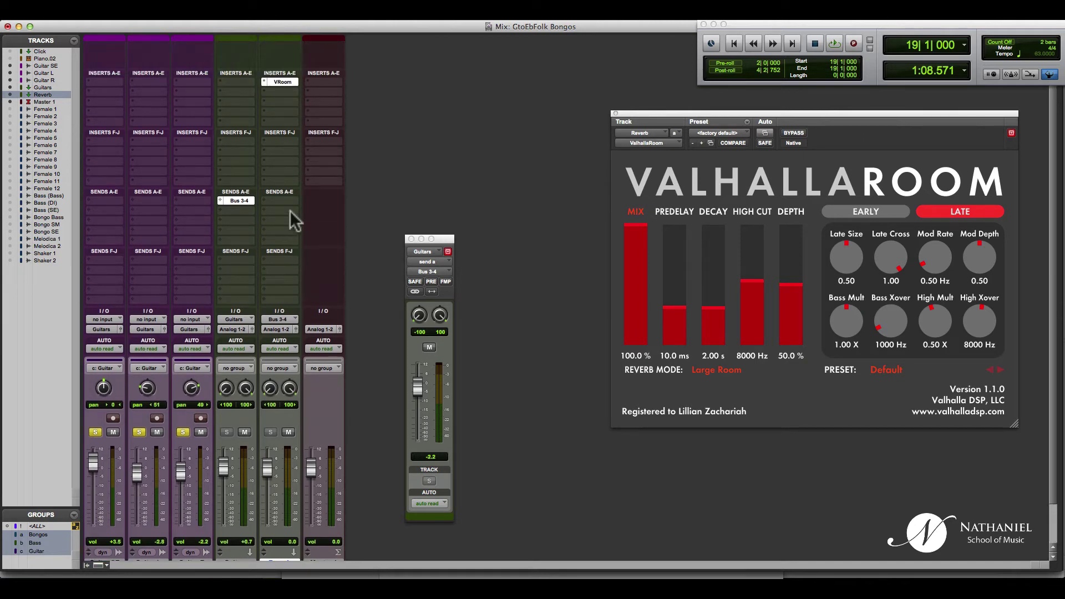
scroll(224, 399, "down", 2)
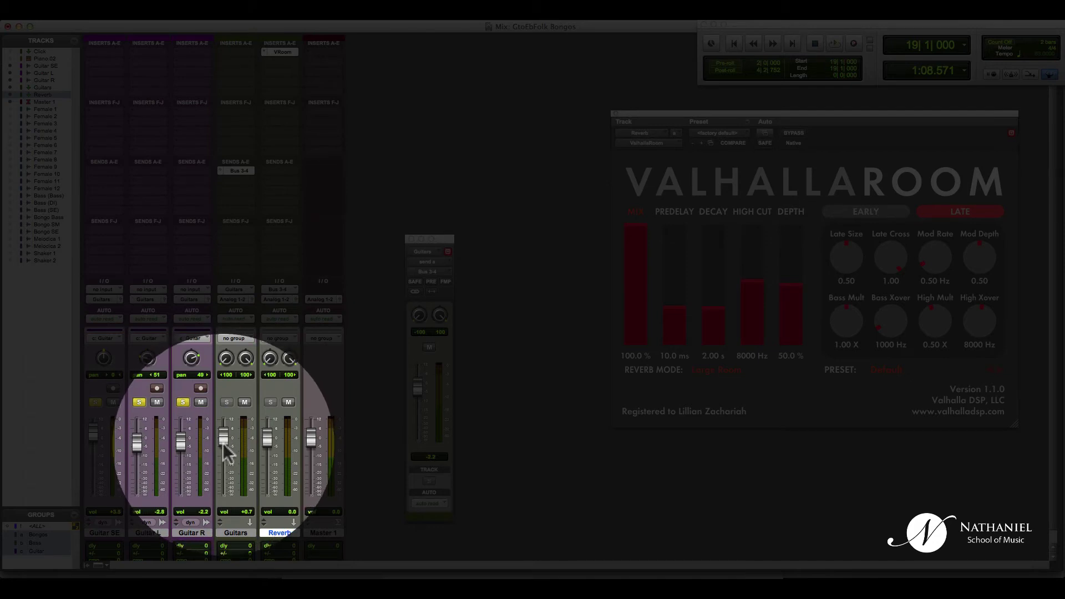
key("space")
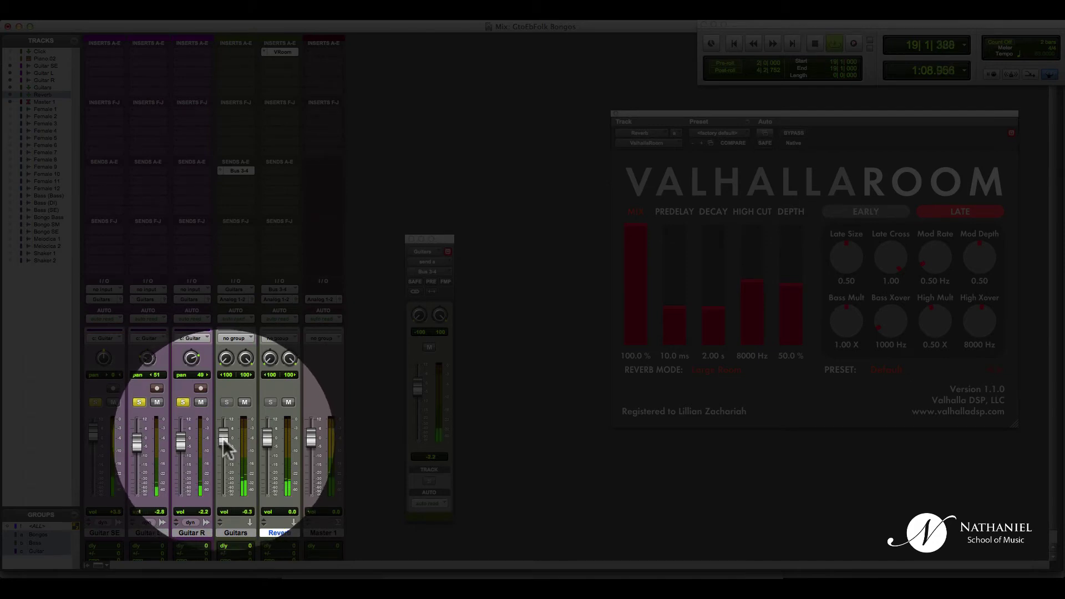
mouse_move(224, 439)
left_mouse_down()
mouse_move(222, 474)
mouse_move(224, 441)
left_mouse_up()
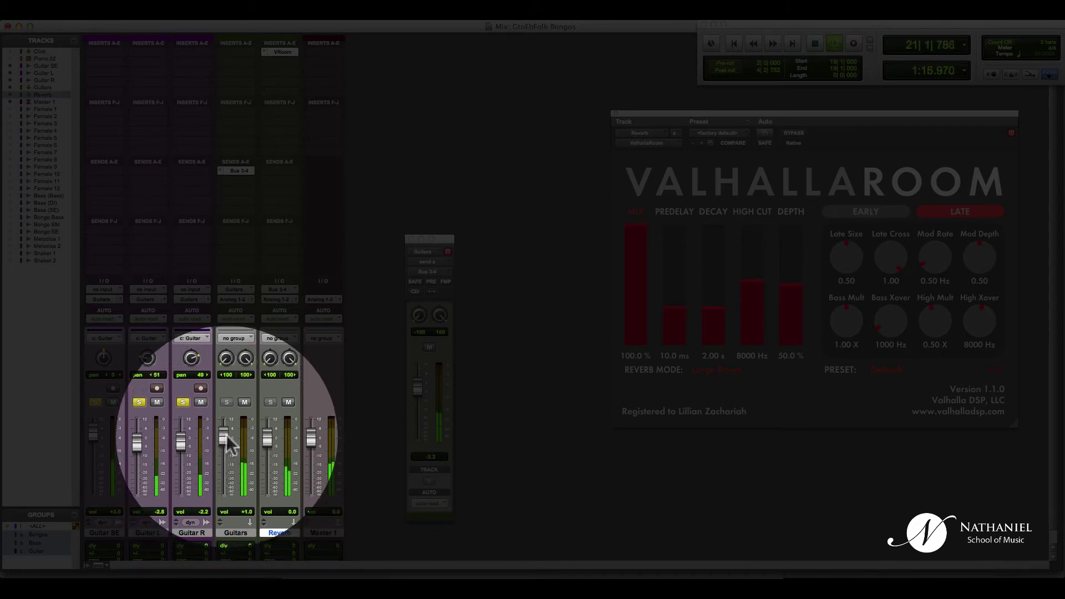
key("space")
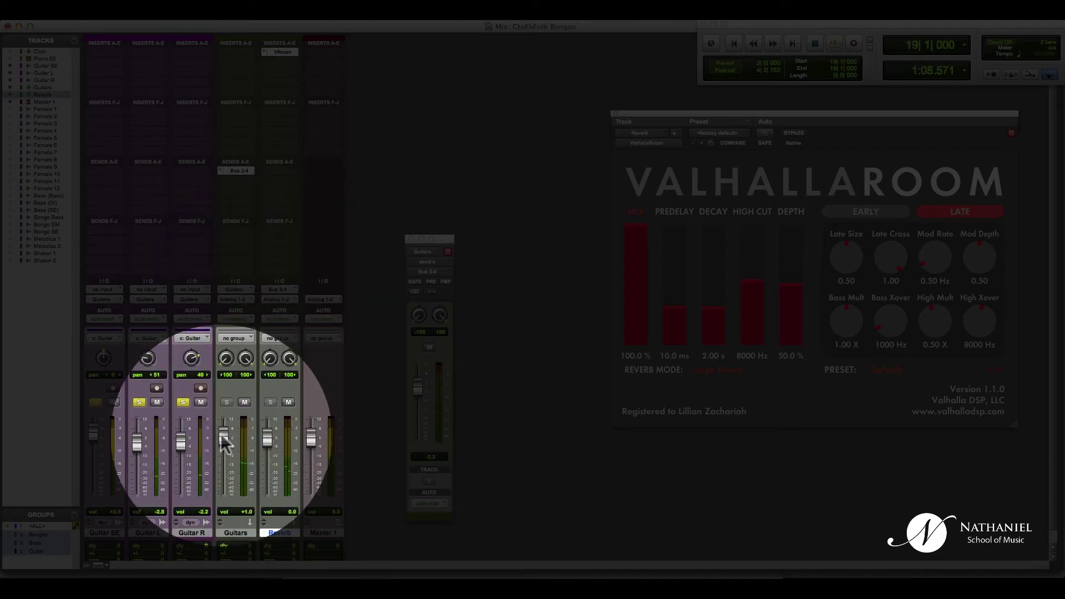
mouse_move(227, 444)
left_mouse_down()
mouse_move(227, 471)
mouse_move(222, 438)
left_mouse_up()
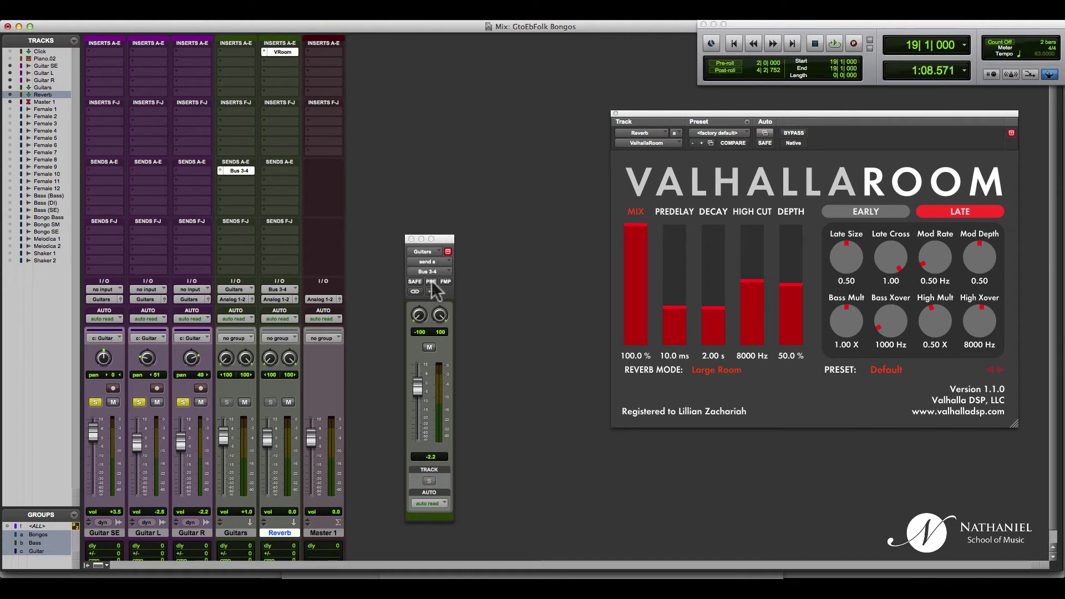
Step: Make the Guitars reverb send pre-fader and, with the fader pulled down during playback, raise the send to +3.9
left_click(431, 282)
key("space")
left_click_drag(224, 441, 224, 506)
left_click_drag(417, 388, 419, 377)
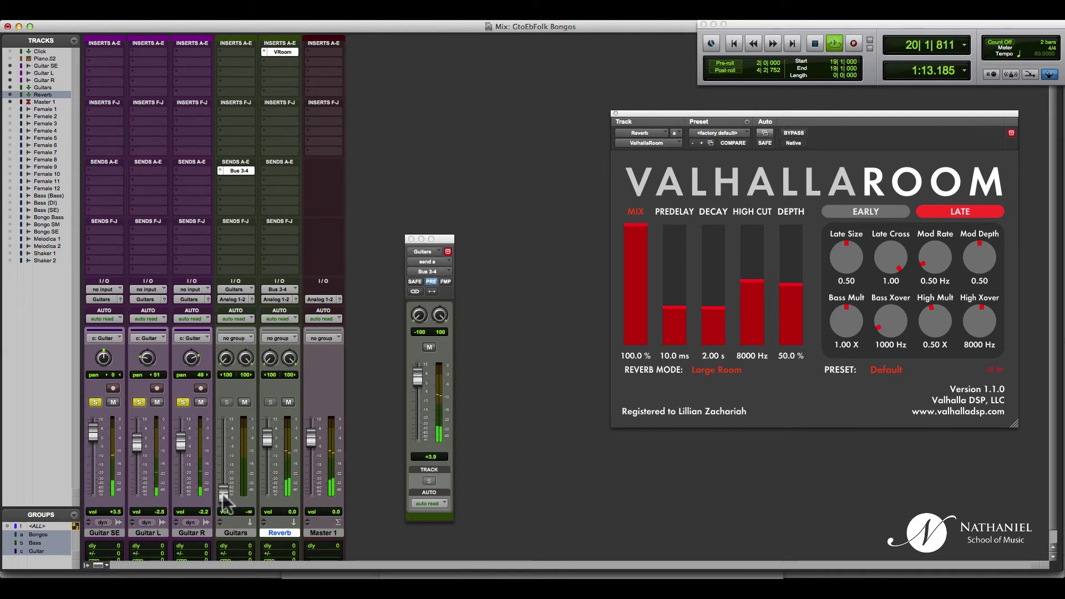
Step: Restore the Guitars fader to +3.9, toggle its mute, return the send to post-fader, and stop
left_click_drag(224, 497, 225, 433)
left_click(244, 402)
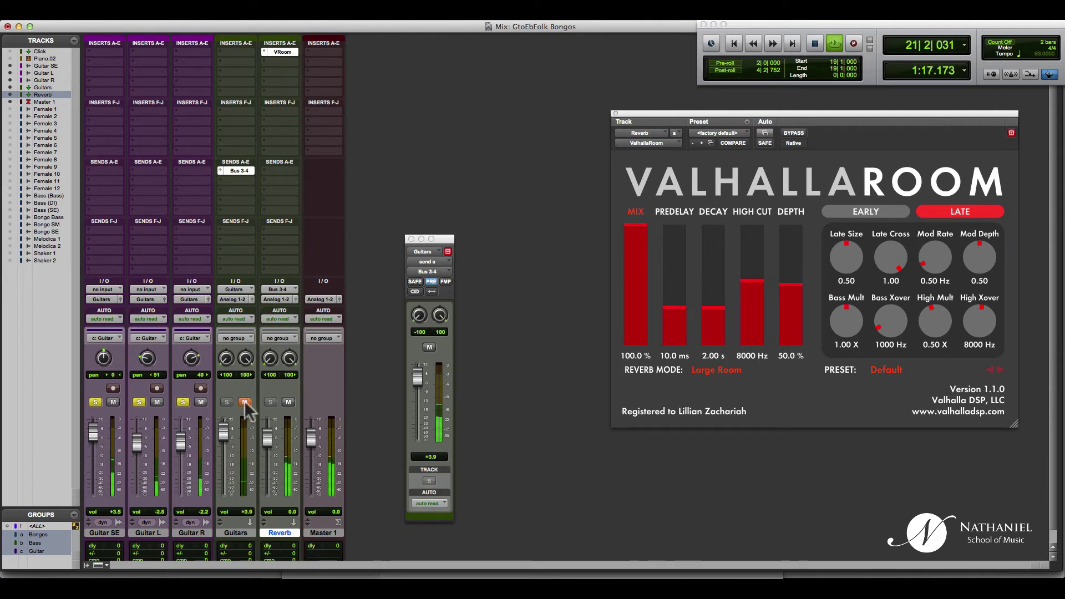
left_click(244, 402)
left_click(431, 282)
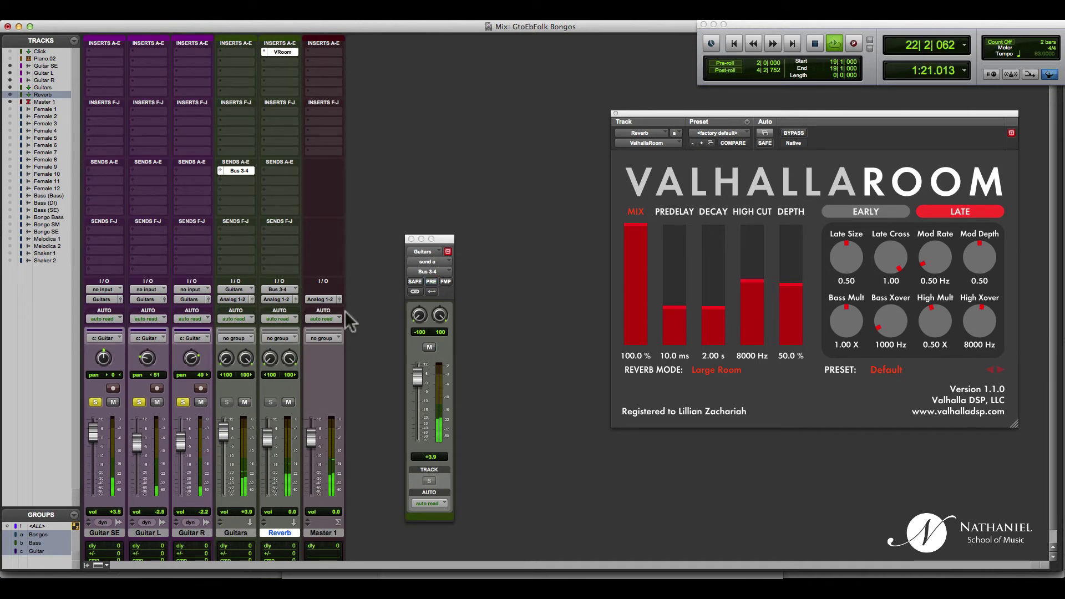
key("space")
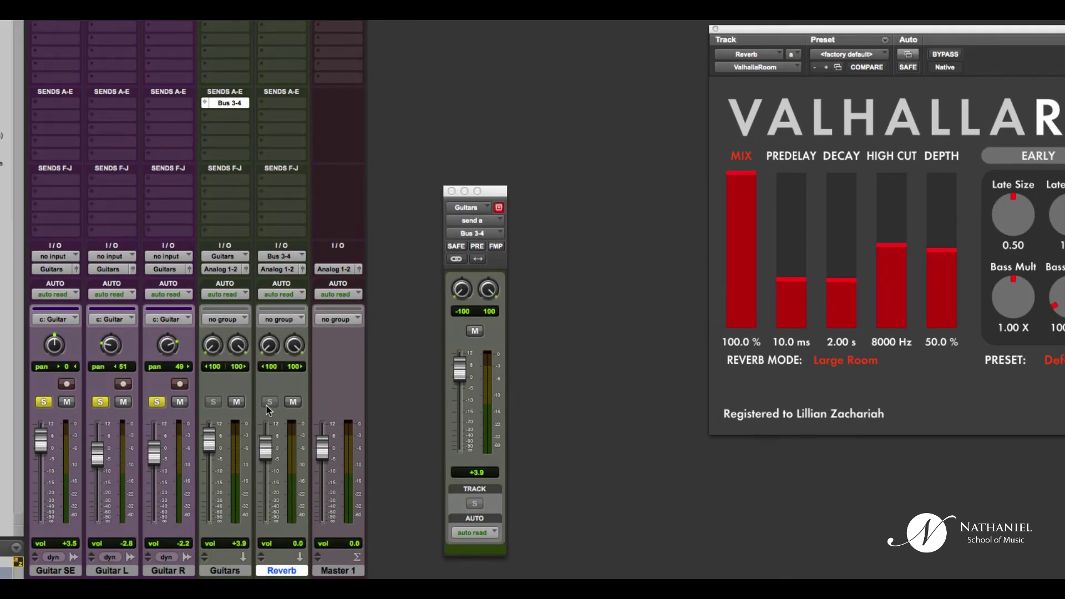
left_click(269, 403)
left_click(269, 402)
left_click(269, 403)
left_click(270, 403)
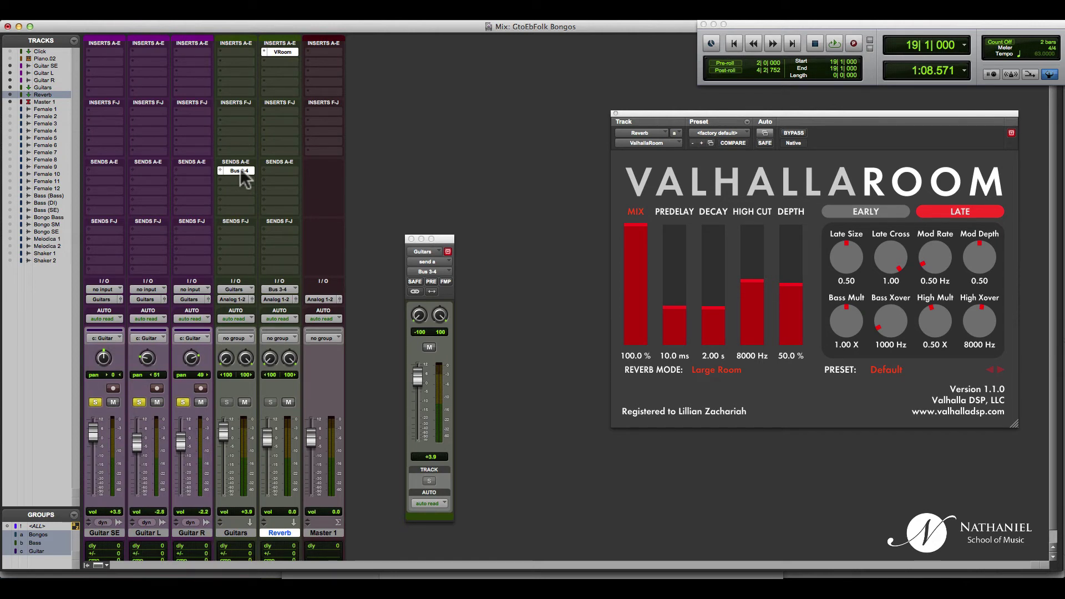
Step: Add a second Guitars send routed to Bus 5-6 with its level at -2.5 dB
left_click(243, 175)
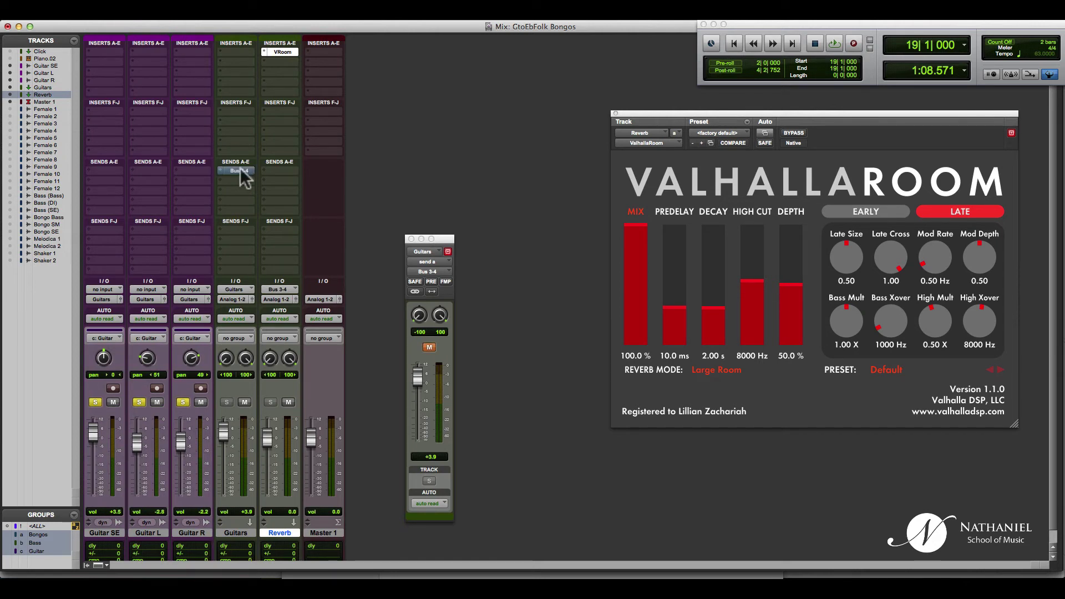
left_click(240, 230)
mouse_move(255, 257)
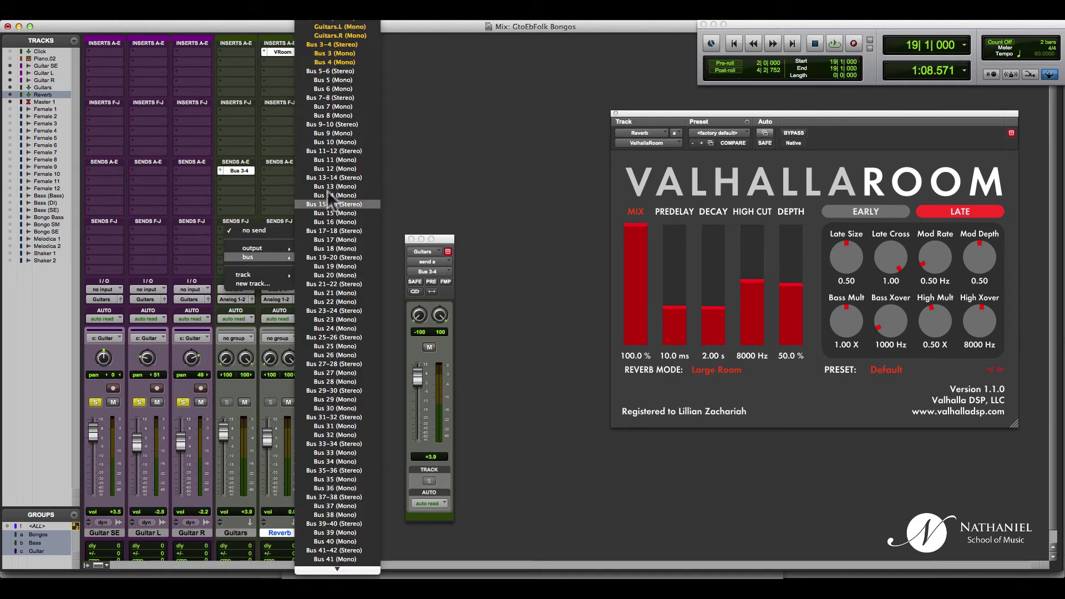
left_click(334, 71)
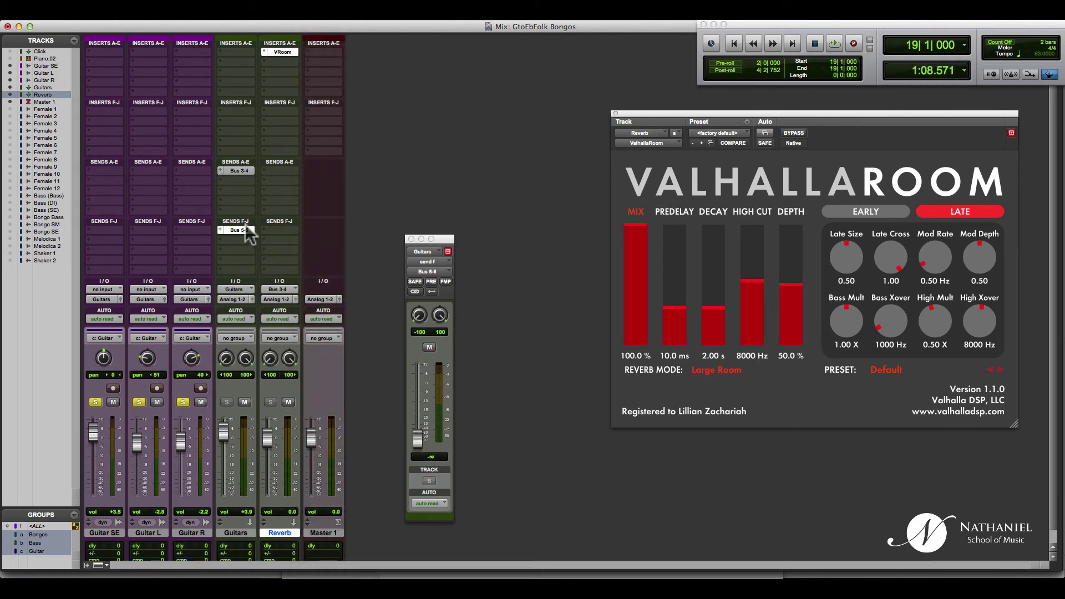
left_click_drag(418, 439, 423, 404)
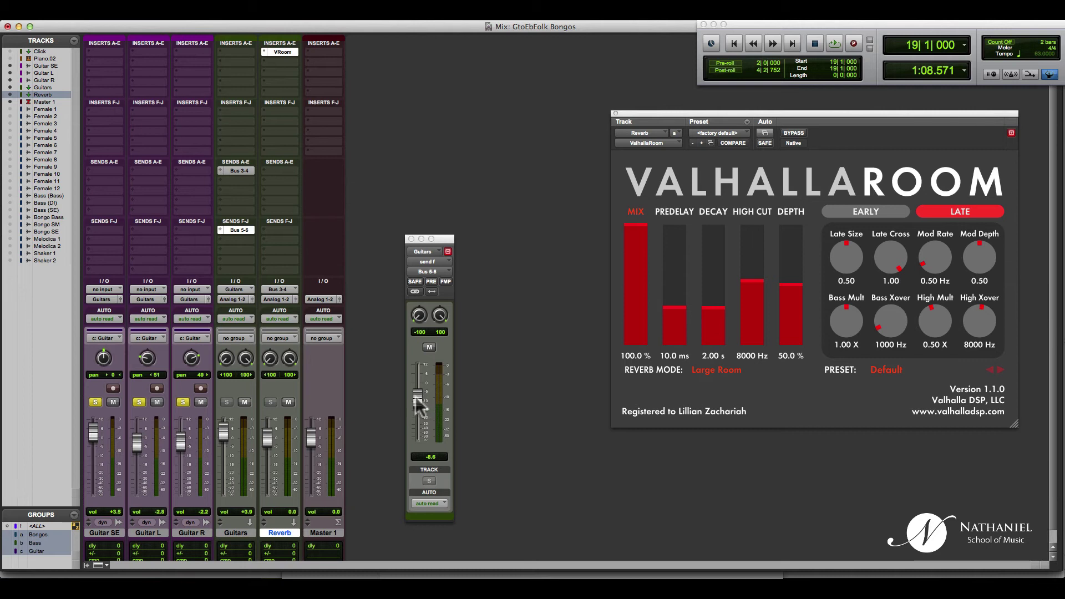
left_click_drag(420, 404, 420, 393)
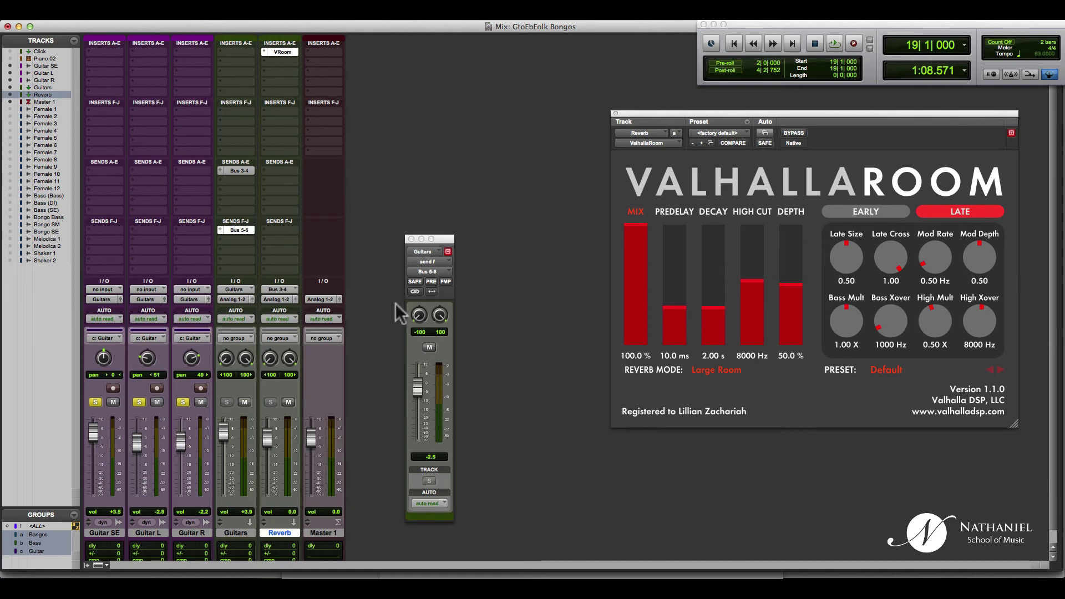
Step: Test the Bus 5-6 send pre-fader with Guitars muted, trying +8.3 and +2.8, then set it post-fader
left_click(431, 281)
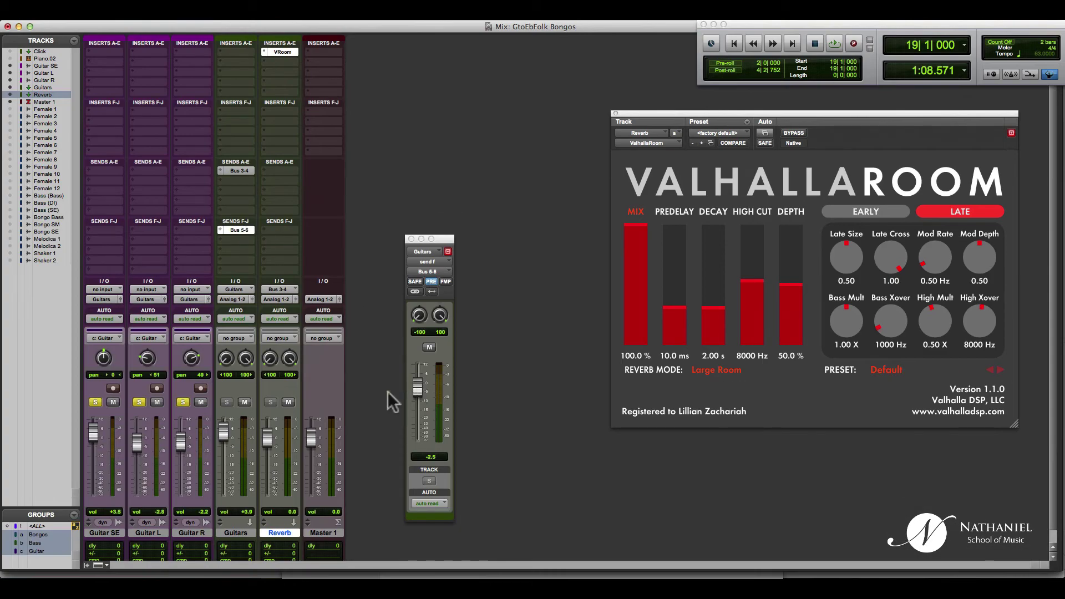
left_click(245, 402)
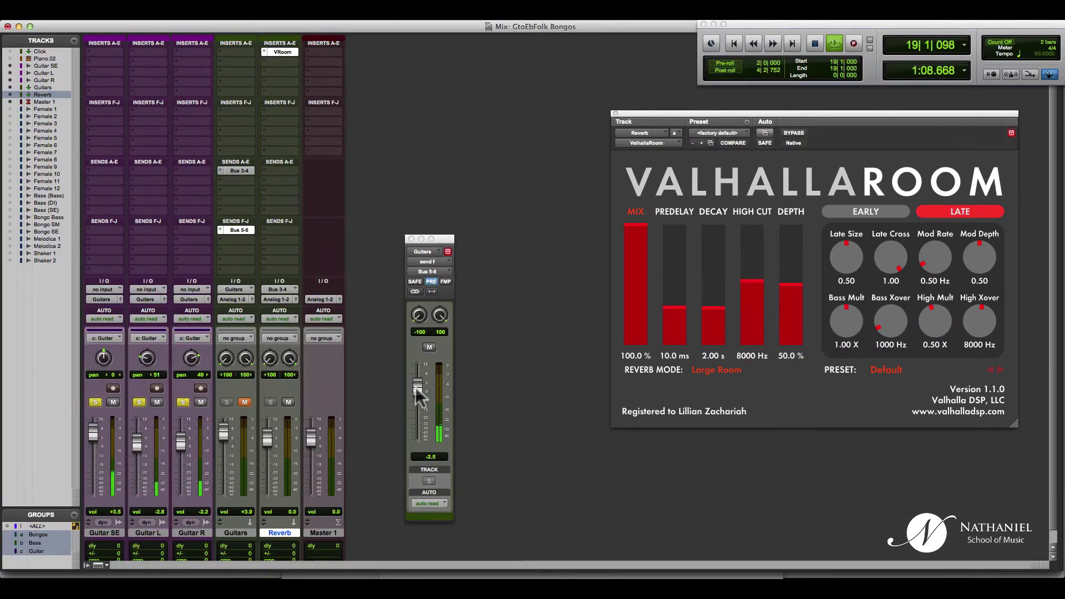
left_click_drag(416, 388, 417, 374)
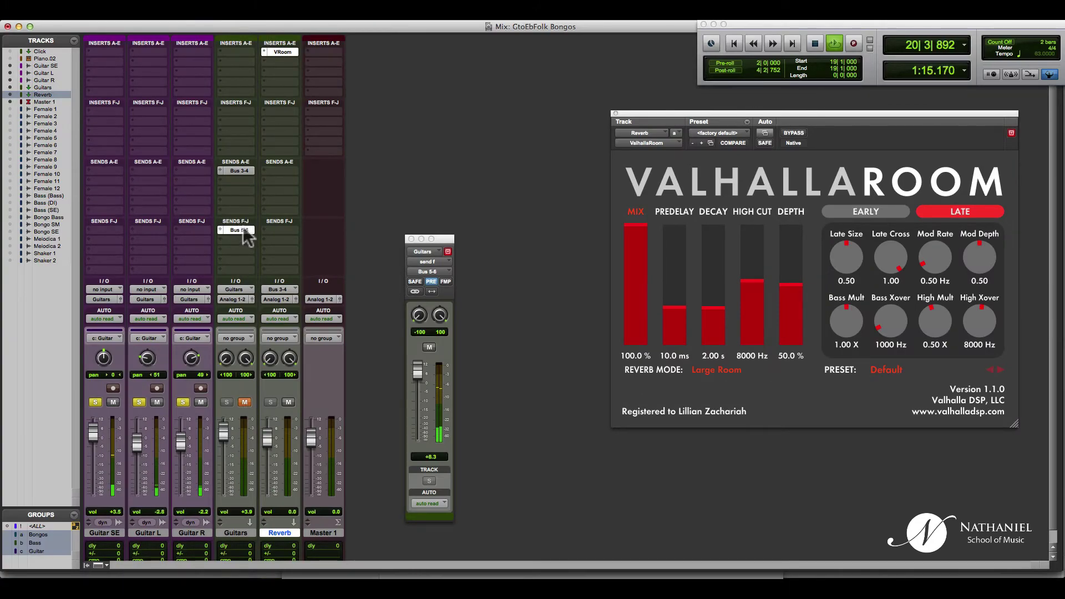
left_click_drag(418, 371, 423, 391)
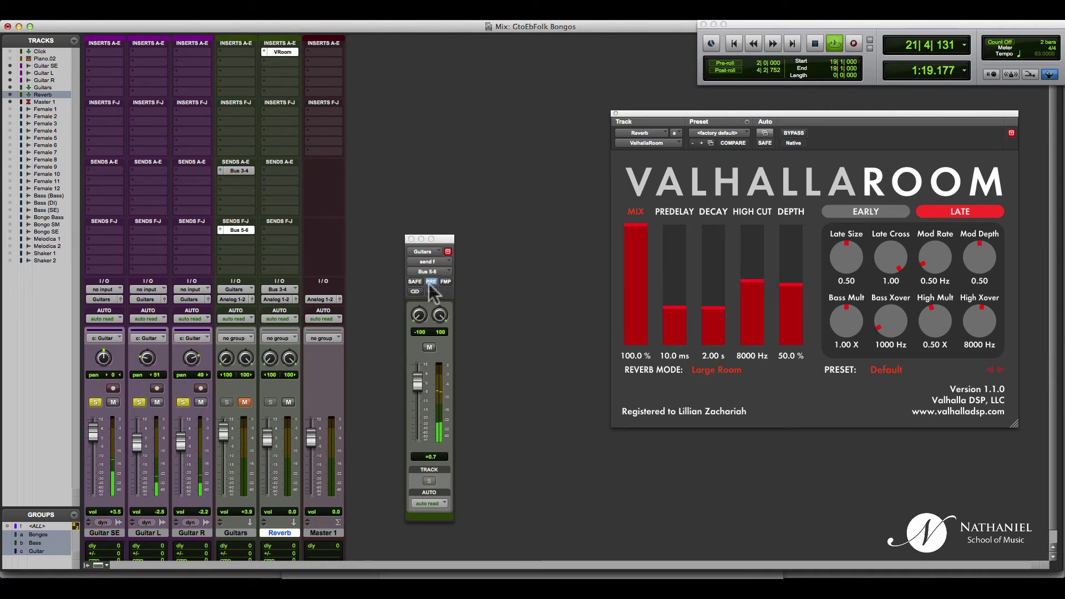
left_click(432, 282)
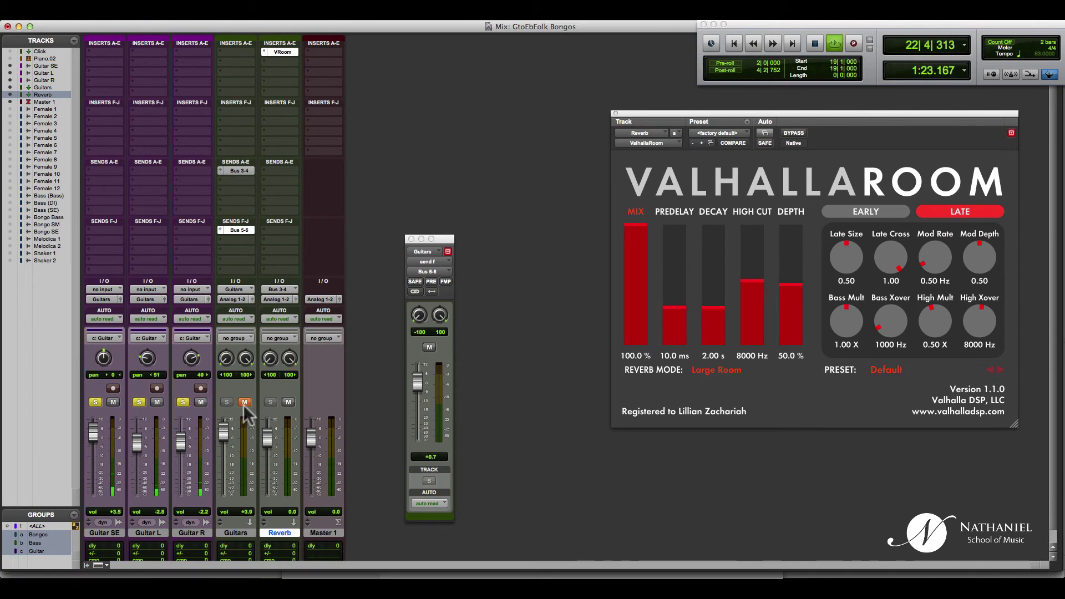
Step: Unmute Guitars, pull its fader to -13.2, make the Bus 5-6 send pre-fader at +11.3, and stop
left_click(244, 403)
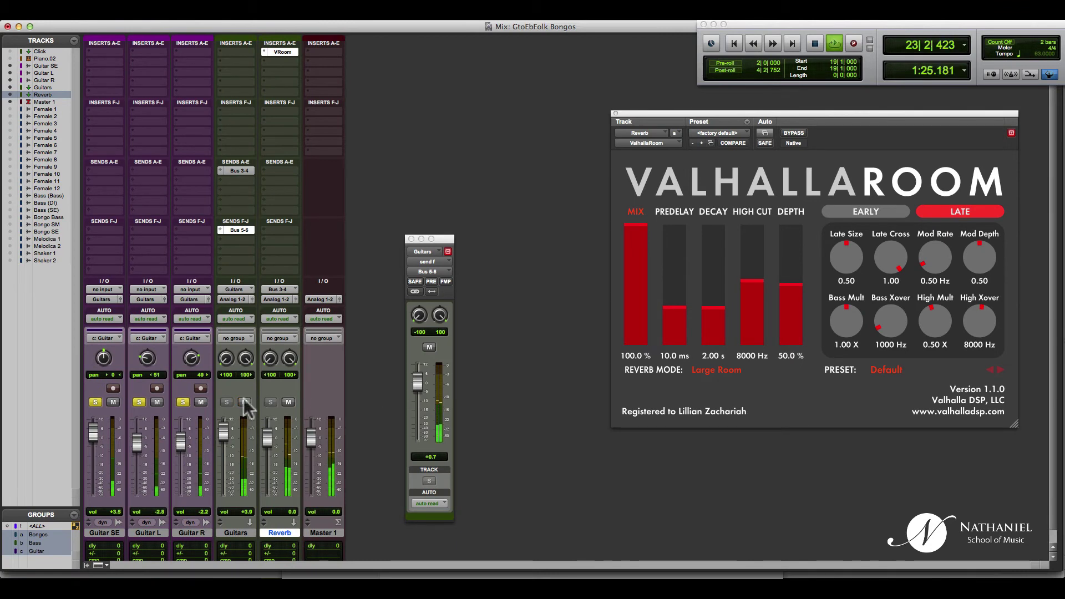
left_click_drag(224, 432, 228, 466)
left_click(431, 282)
left_click_drag(417, 382, 419, 367)
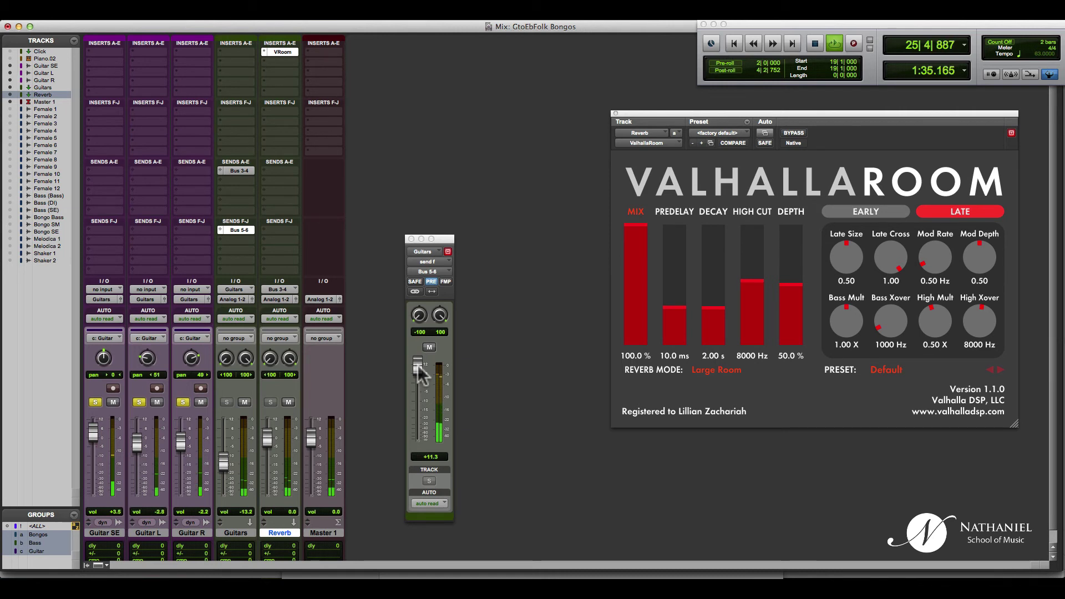
key("space")
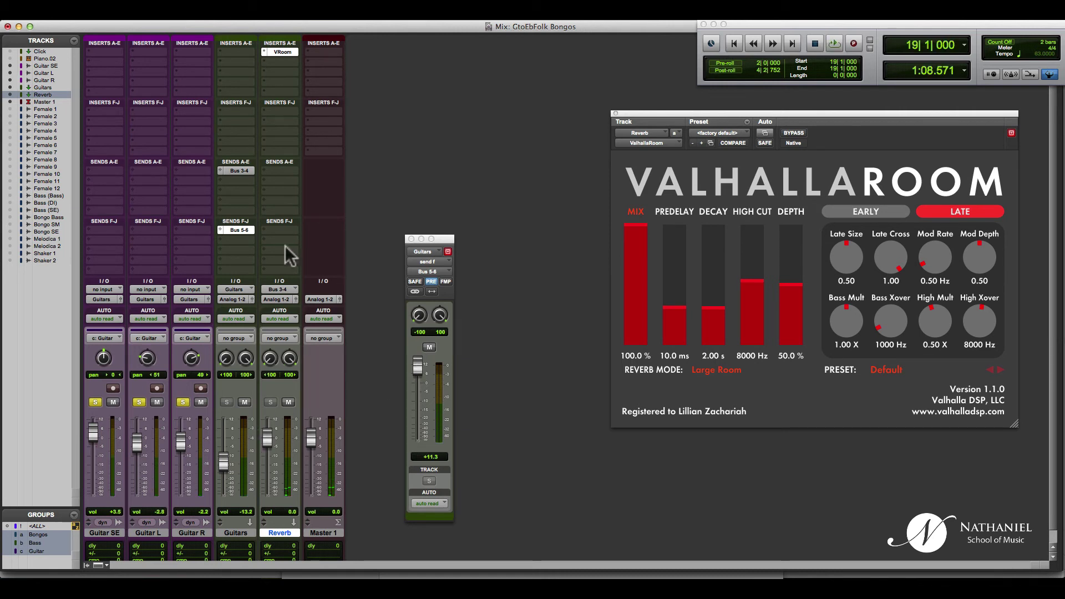
Step: Mute the Bus 5-6 send, set the Guitars fader to -3.1, unsolo the guitars, and close the send window
left_click(240, 230, "super")
left_click_drag(222, 462, 222, 445)
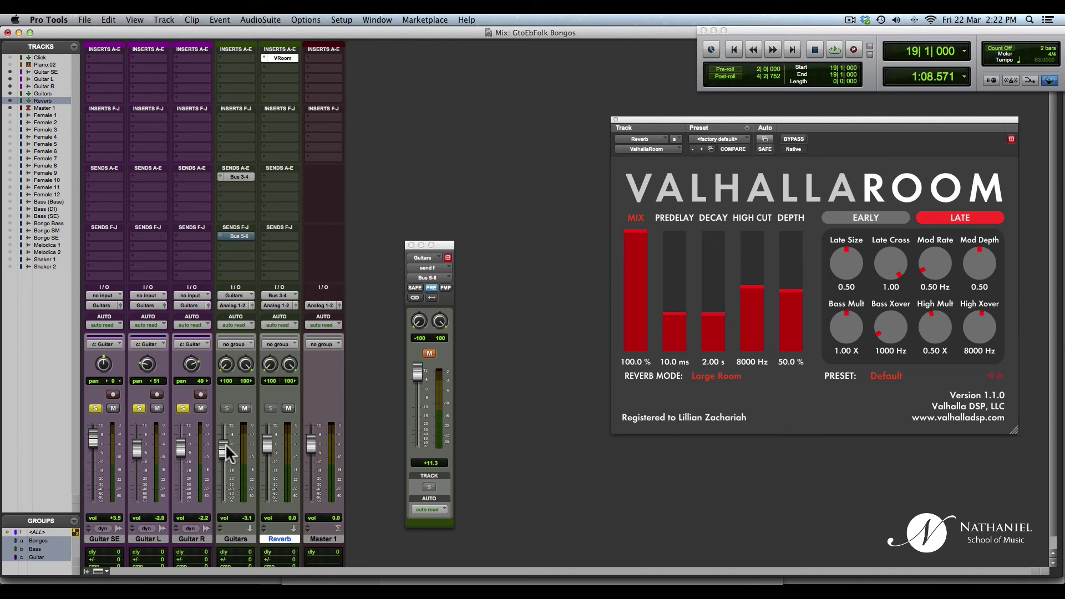
left_click(183, 409)
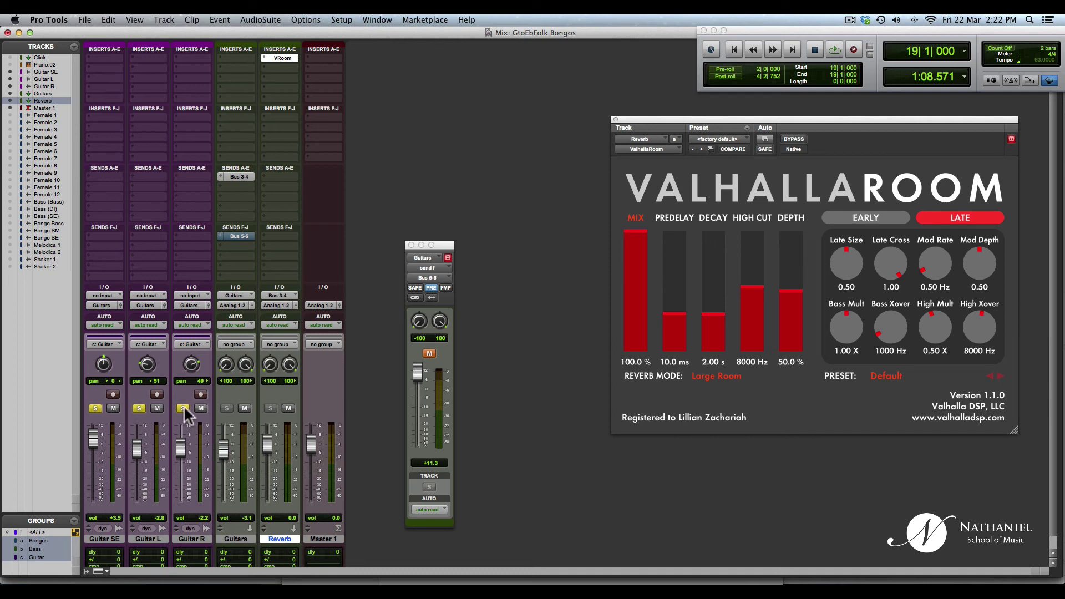
left_click(410, 245)
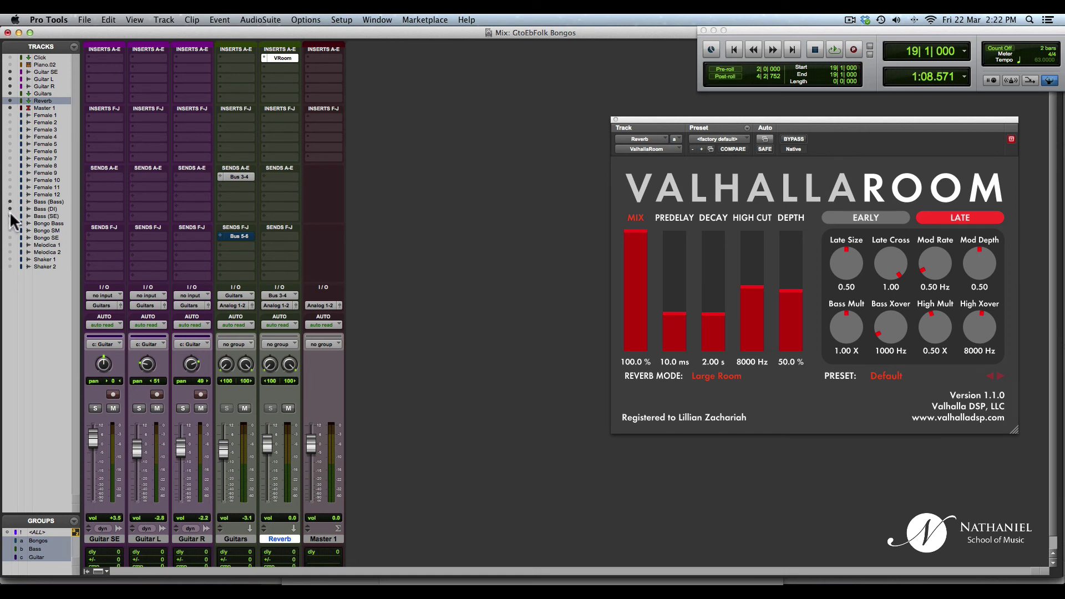
Step: Show and solo the three bass tracks, copying the Guitars Bus 3-4 reverb send onto each
left_click_drag(10, 202, 10, 216)
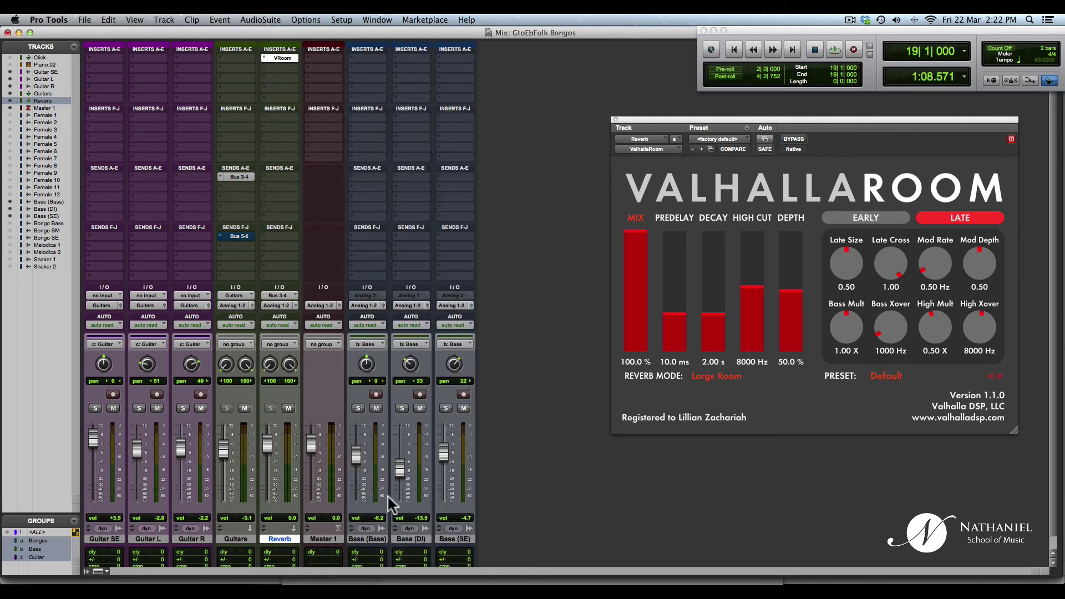
left_click(402, 408)
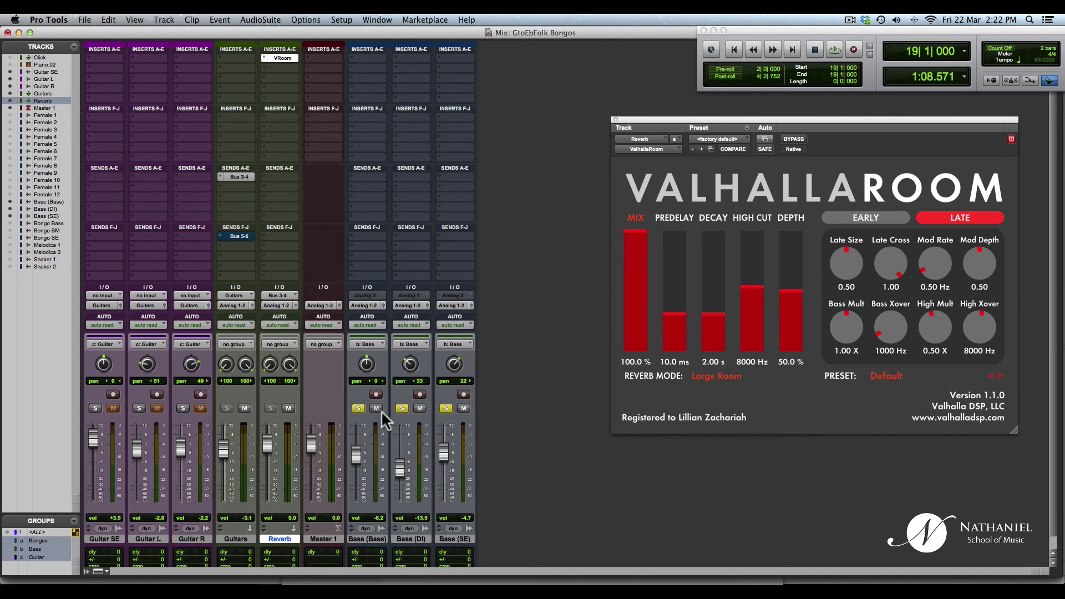
left_click(182, 408)
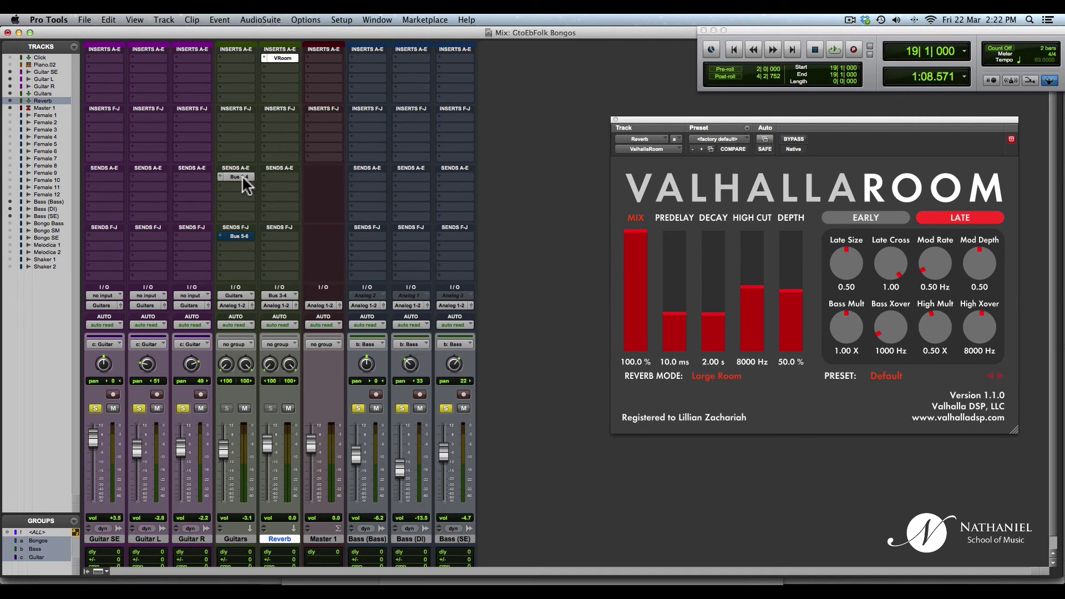
left_click_drag(366, 177, 371, 176)
left_click_drag(451, 175, 455, 176)
Step: During playback, unsolo the guitars and lower the grouped bass faders, then stop and unsolo the basses
key("space")
left_click(182, 408)
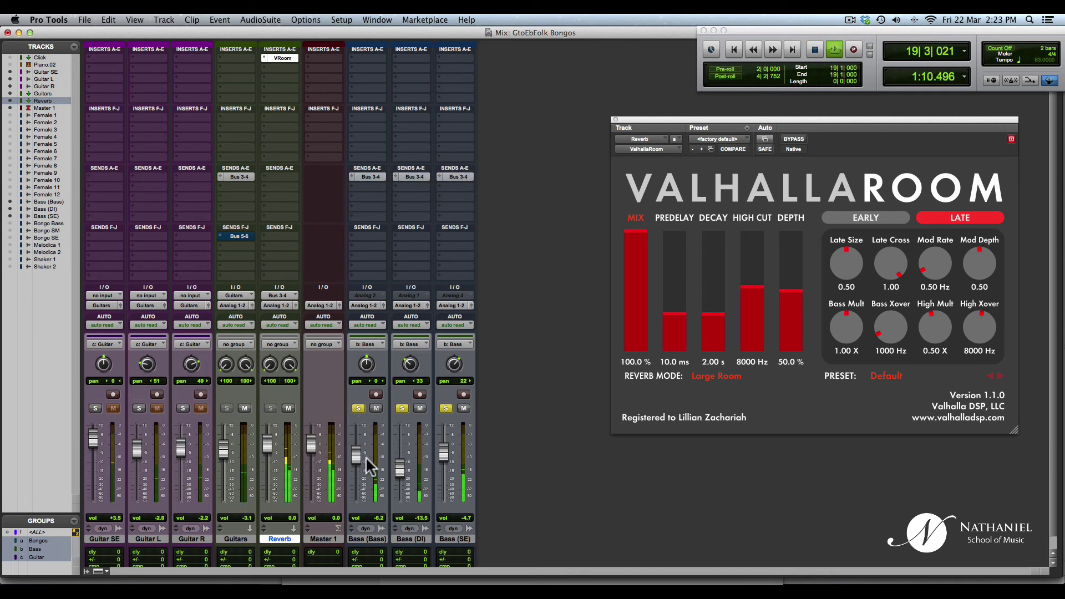
left_click_drag(361, 450, 360, 456)
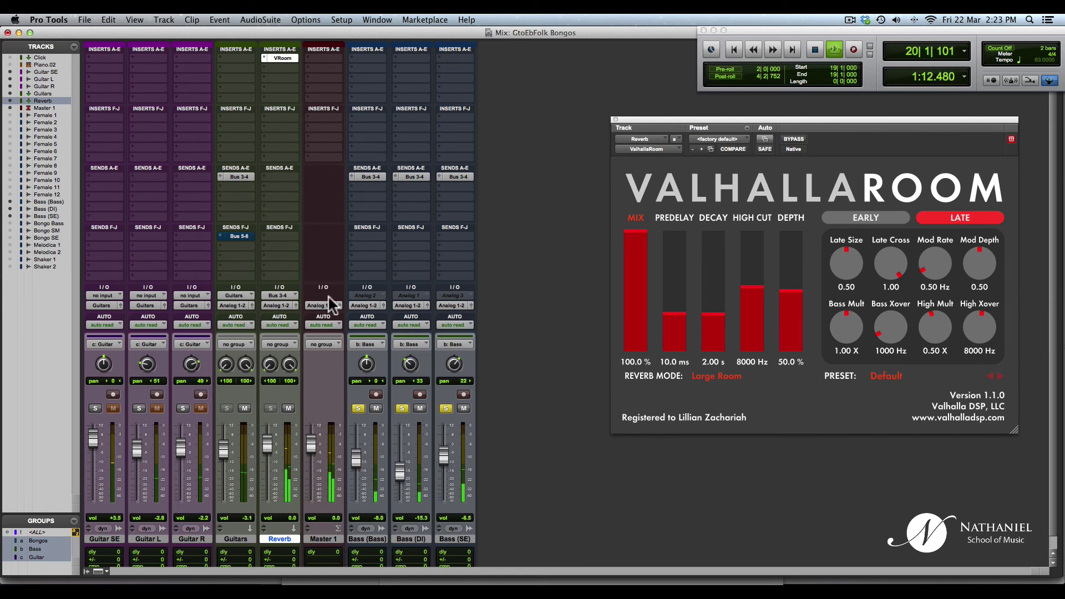
key("space")
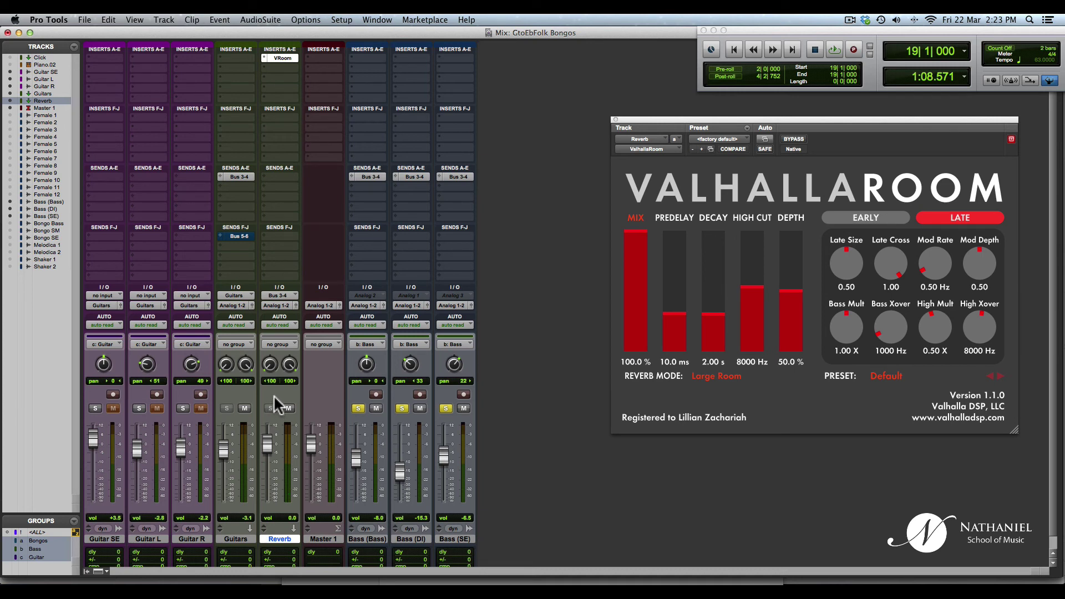
left_click(358, 409)
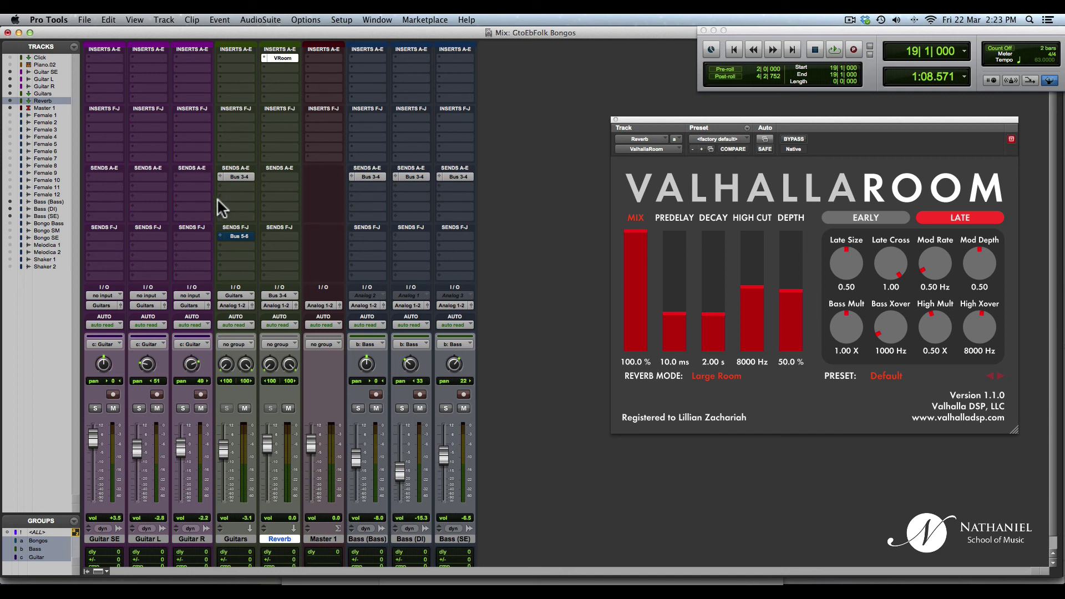
scroll(148, 72, "up", 2)
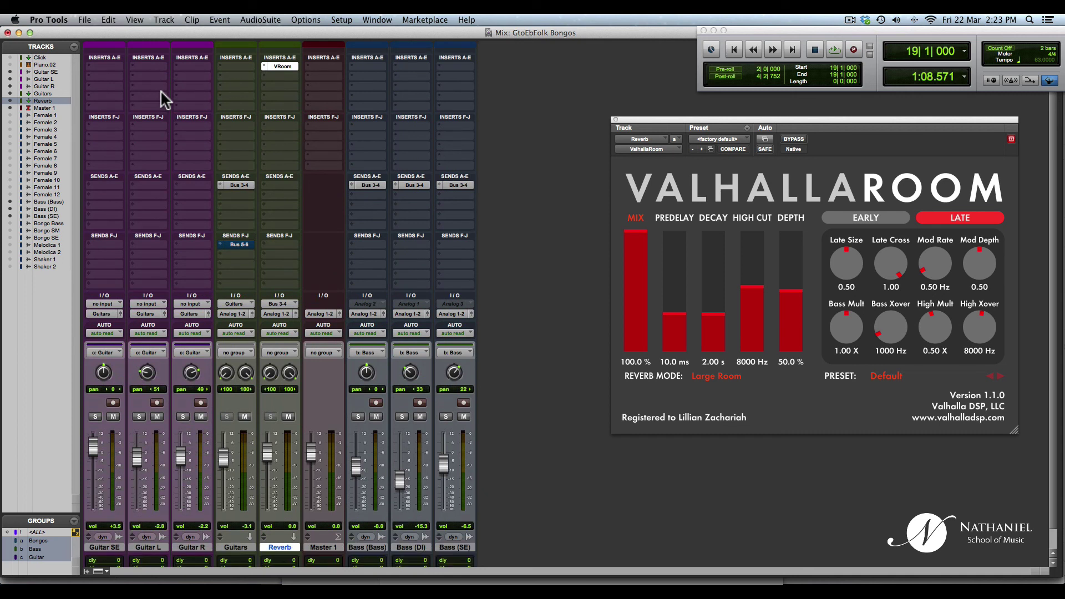
scroll(161, 92, "up", 1)
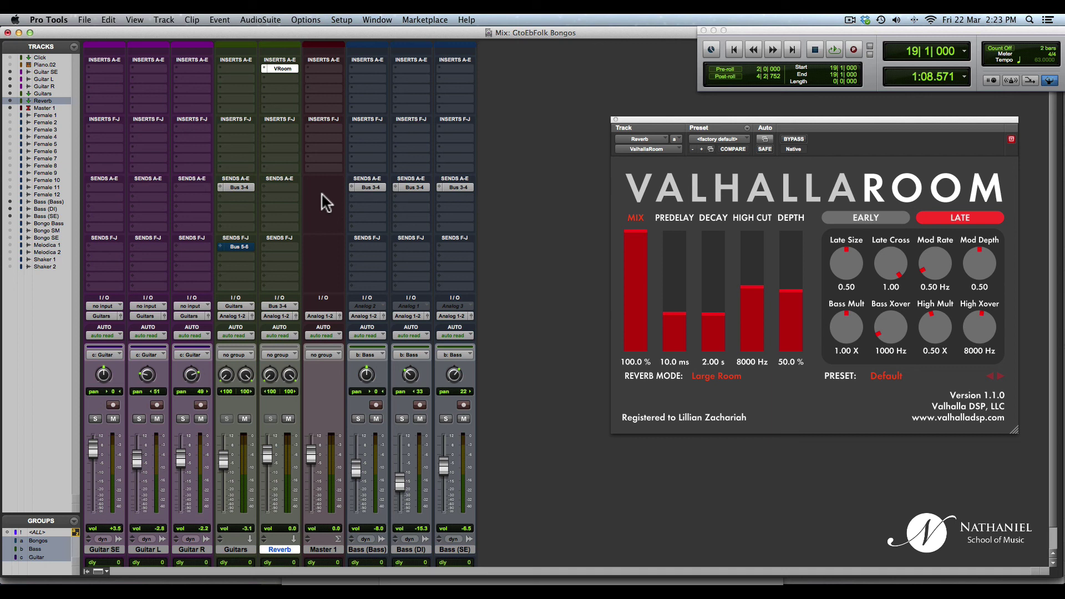
left_click(240, 247)
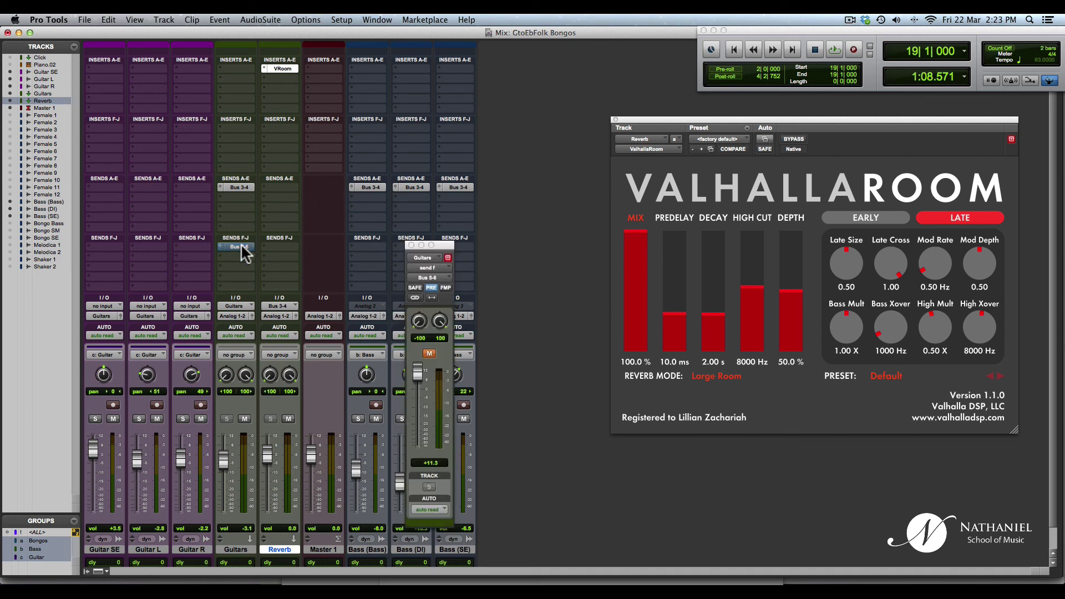
left_click(410, 245)
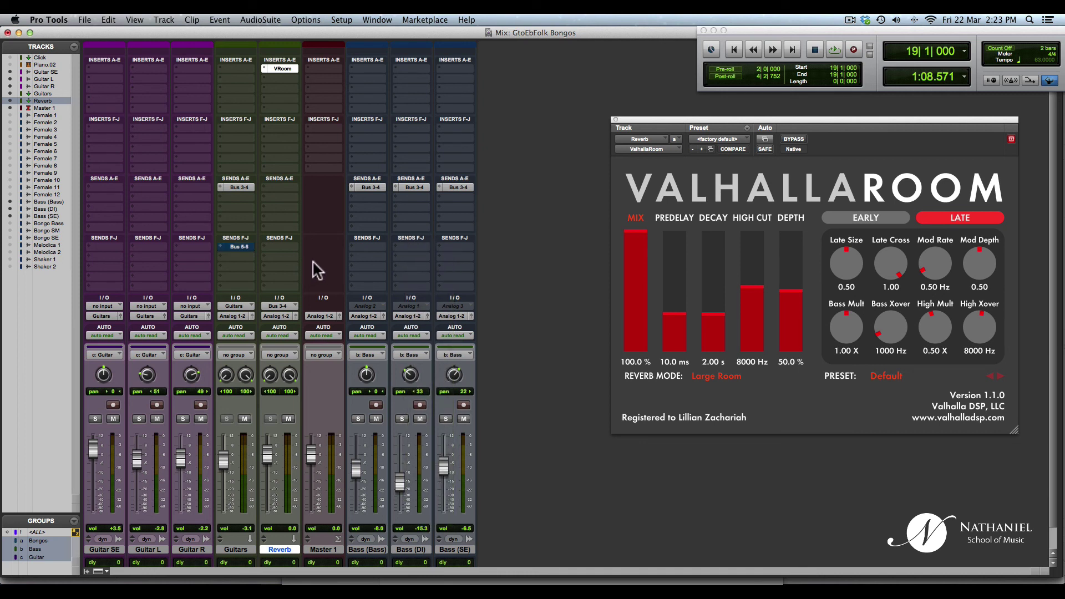
scroll(314, 271, "down", 2)
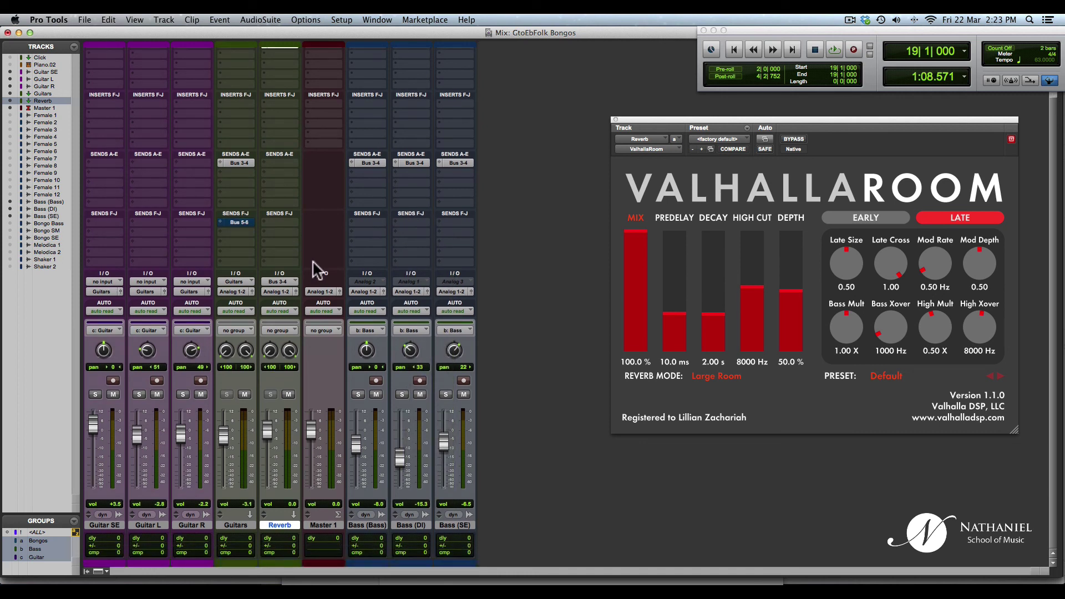